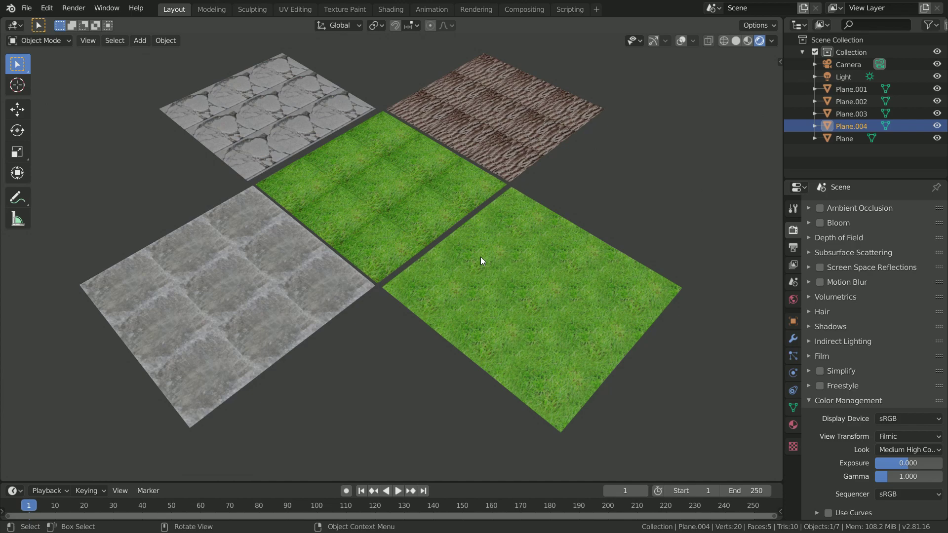
Step: Orbit and zoom around the five textured planes to inspect them
middle_drag(482, 261, 453, 192)
scroll(434, 295, up, 5)
scroll(467, 269, down, 3)
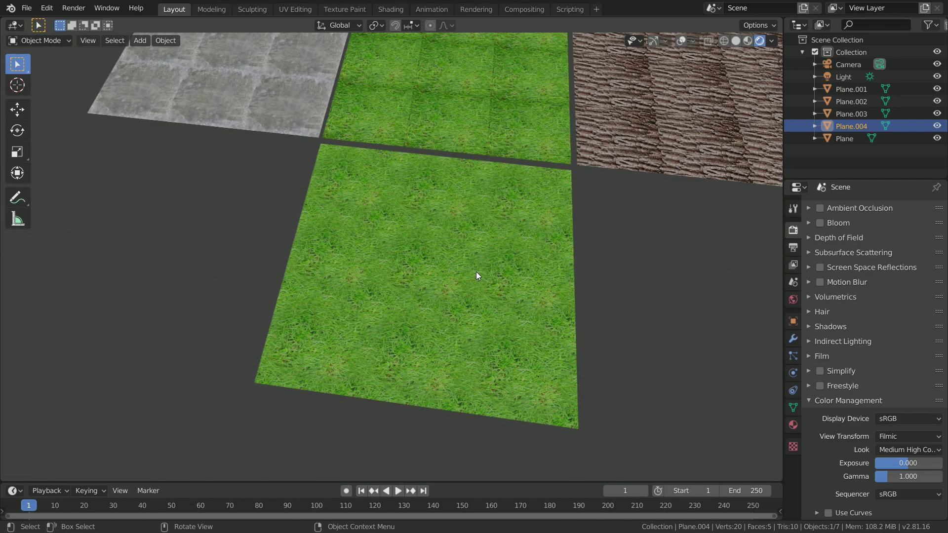
scroll(499, 284, up, 2)
middle_drag(512, 234, 446, 293)
scroll(441, 294, up, 2)
scroll(441, 292, up, 2)
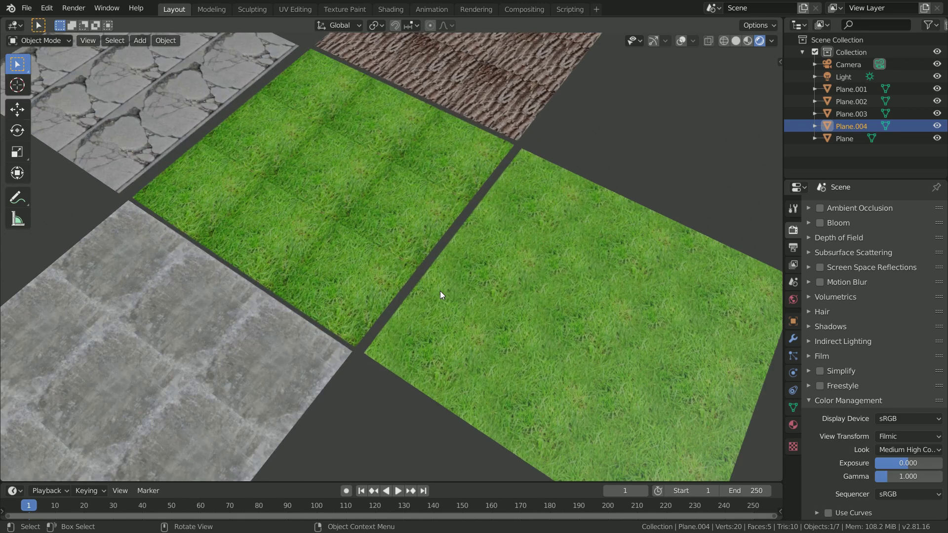
middle_drag(390, 287, 359, 177)
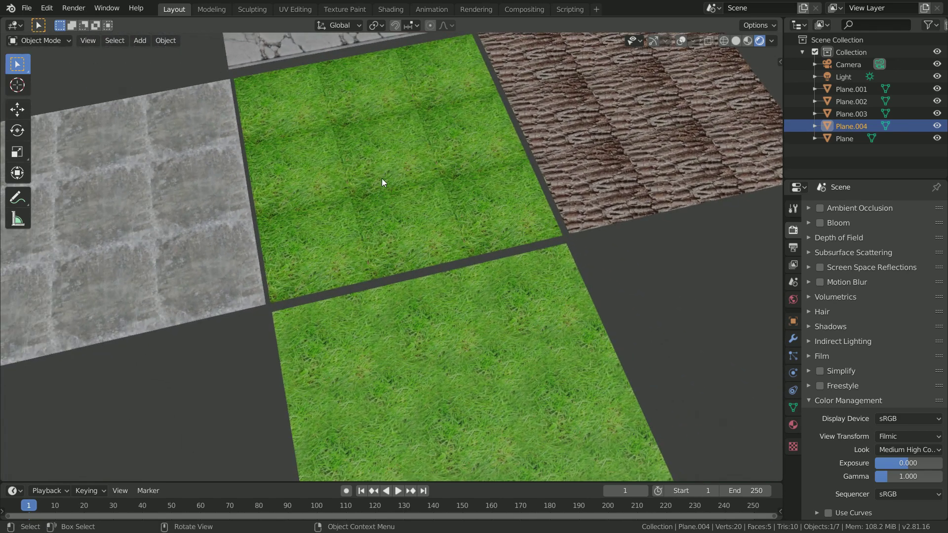
scroll(176, 211, down, 3)
middle_drag(176, 211, 345, 109)
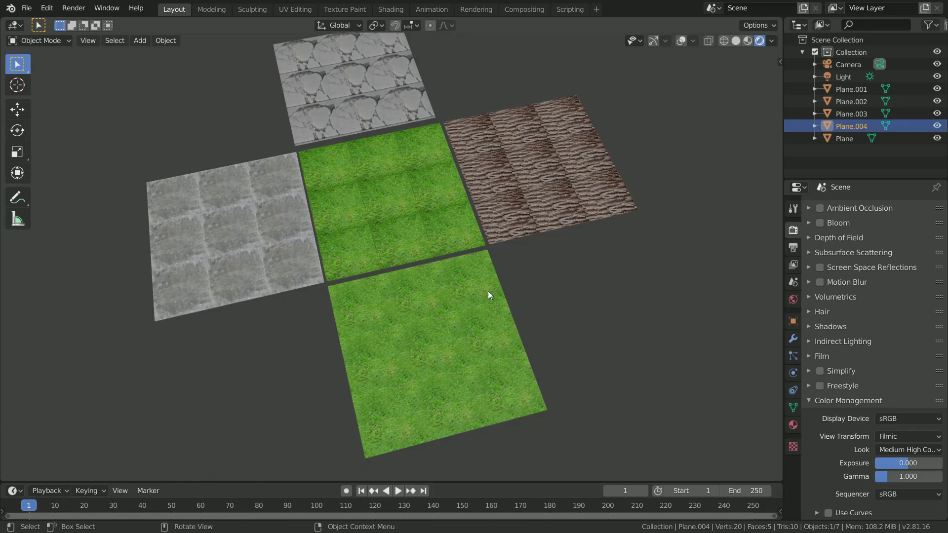
middle_drag(488, 292, 503, 276)
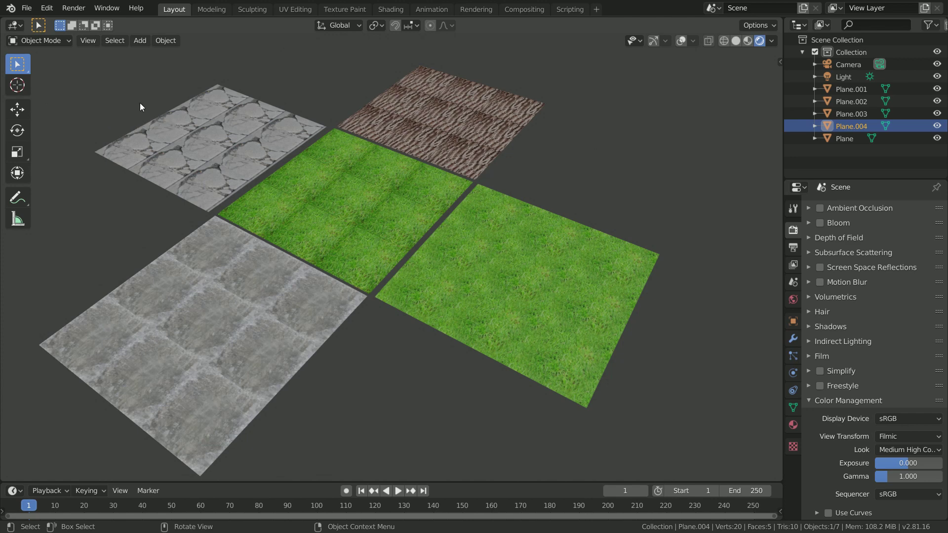
Step: Install the add-on from AntiSeam.zip in Preferences > Add-ons
click(46, 8)
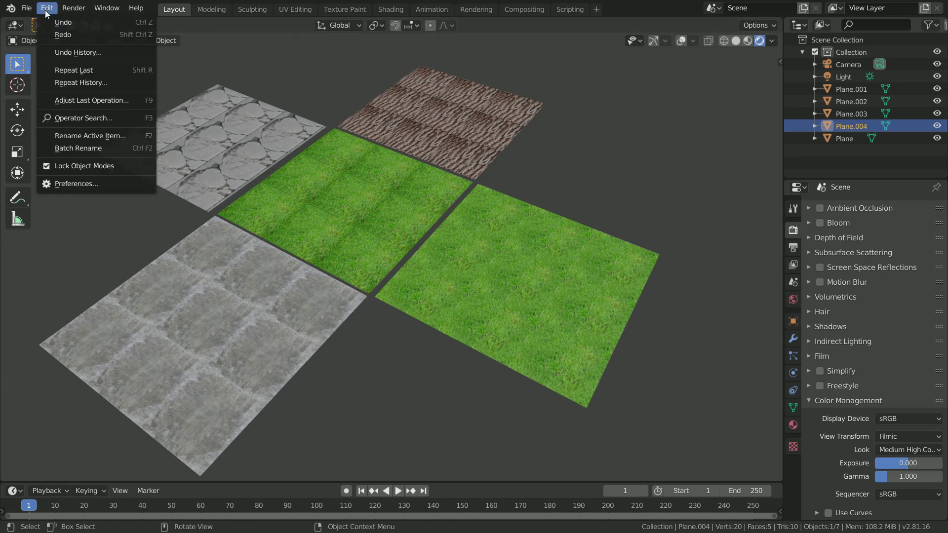
click(76, 183)
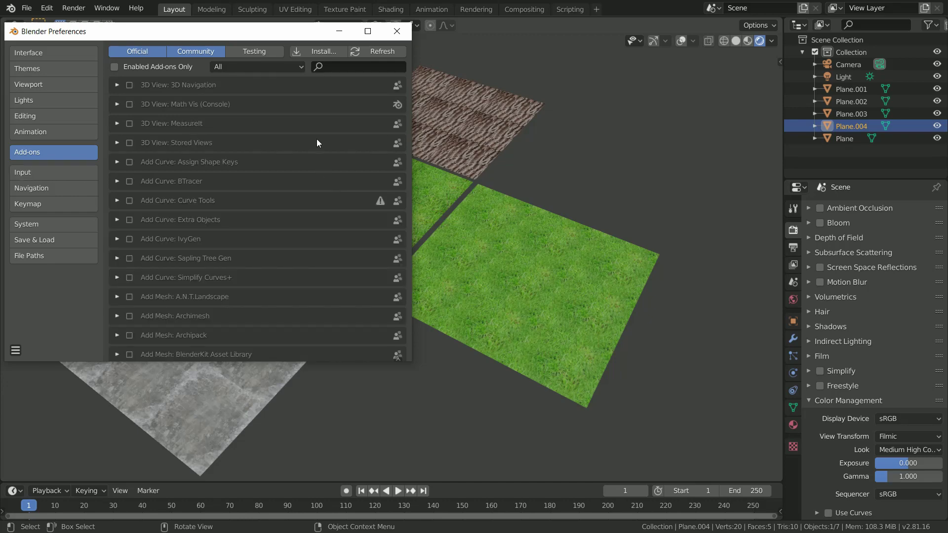
click(324, 53)
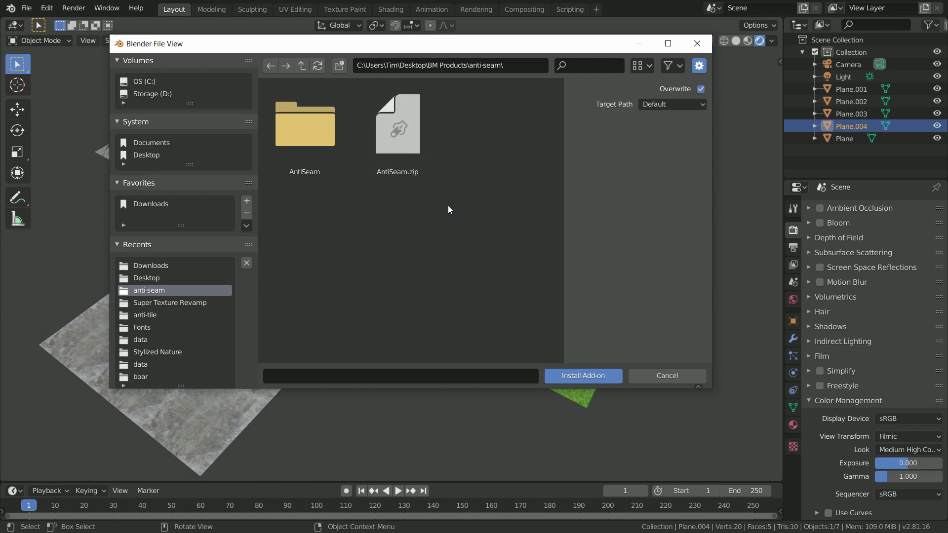
click(393, 128)
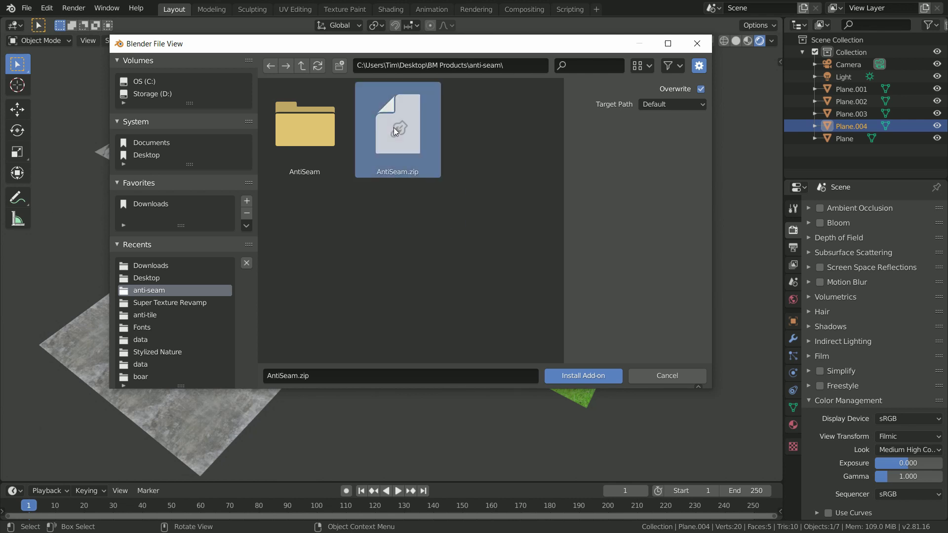
click(596, 378)
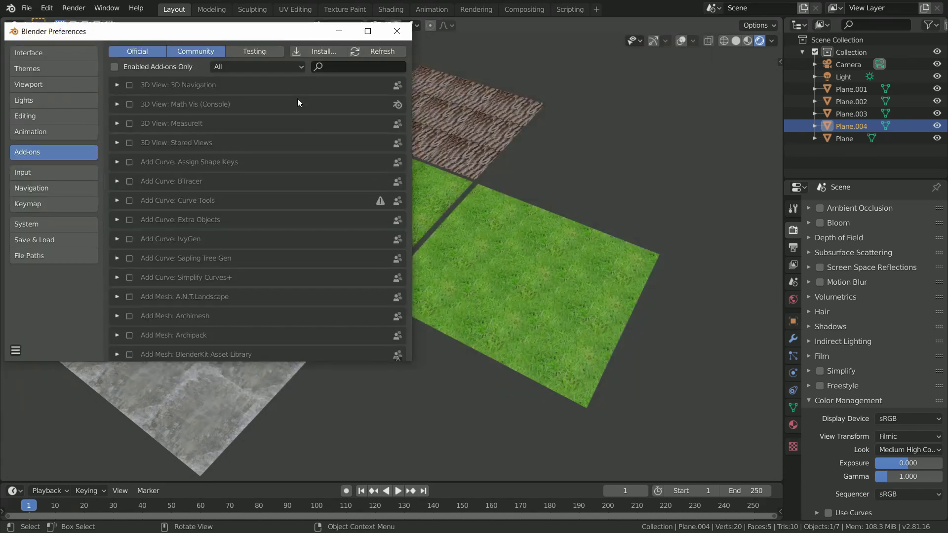
Step: Filter add-ons to User, enable Node: Anti-Seam, and close Preferences
click(264, 67)
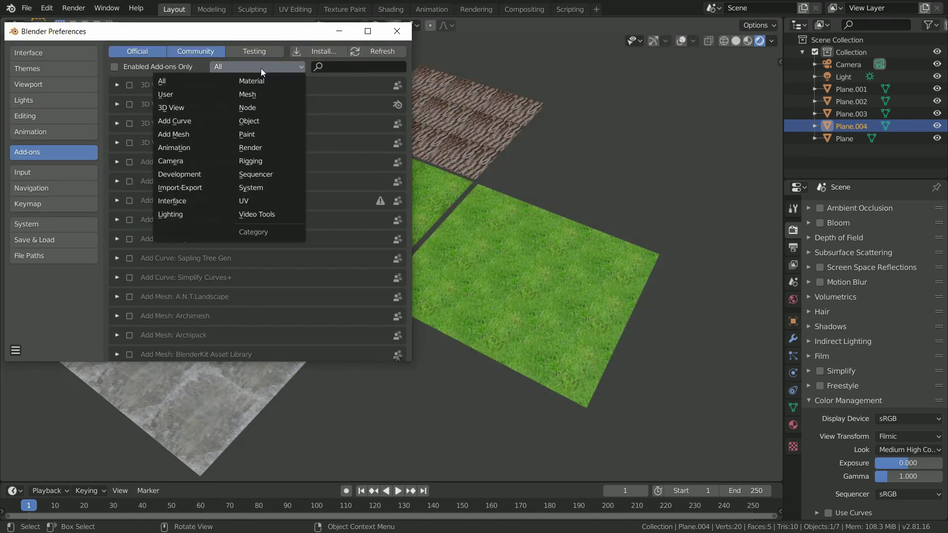
click(212, 94)
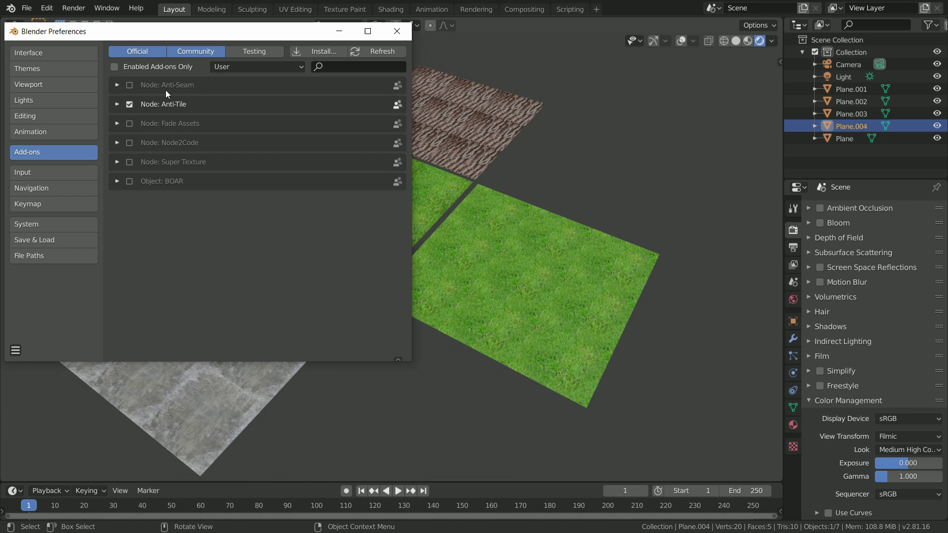
click(131, 85)
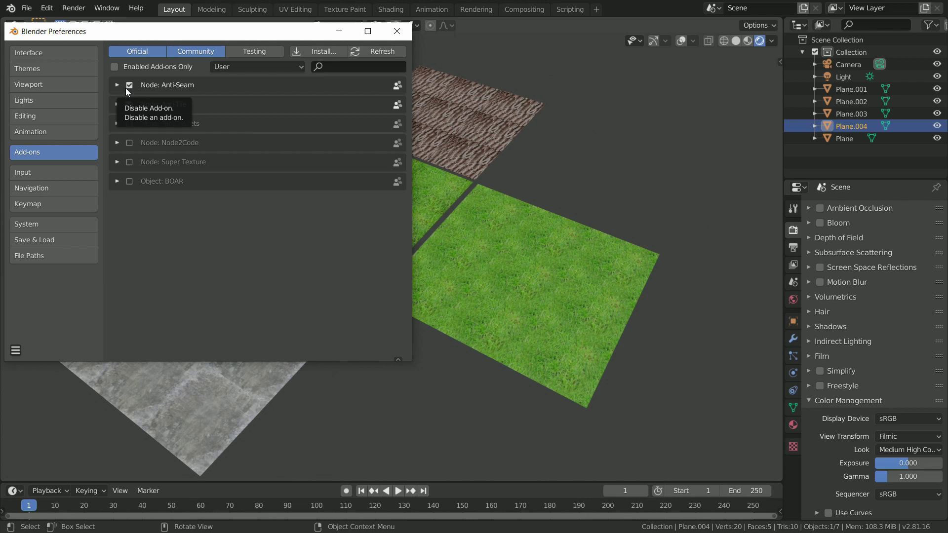
click(118, 85)
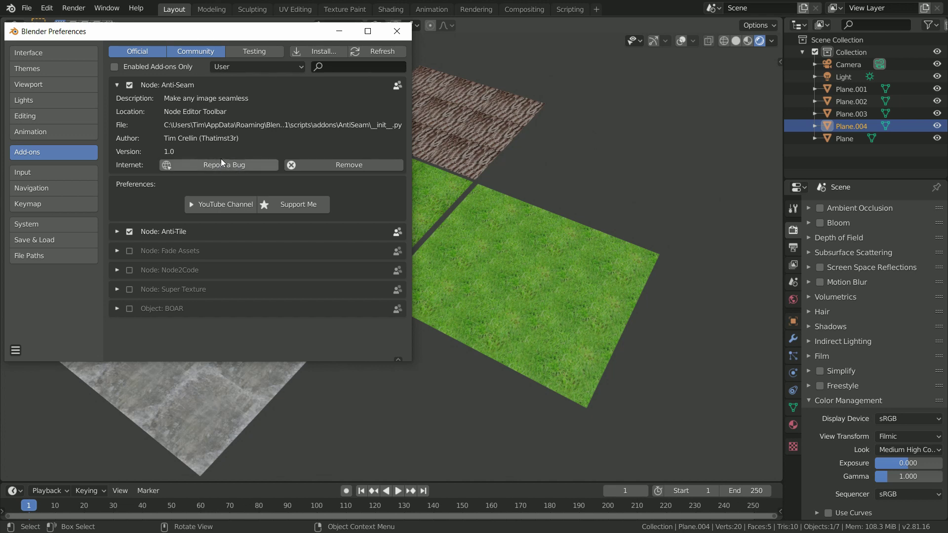
click(117, 85)
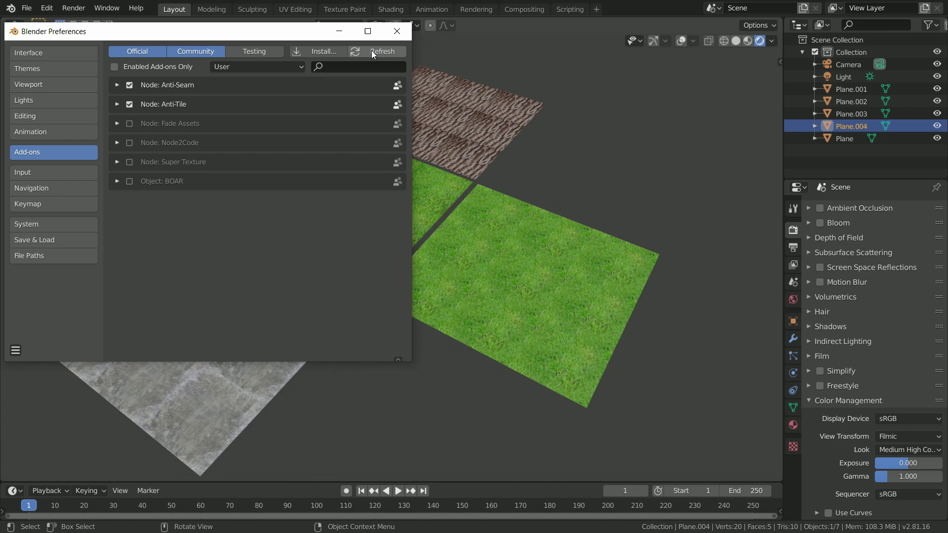
click(397, 31)
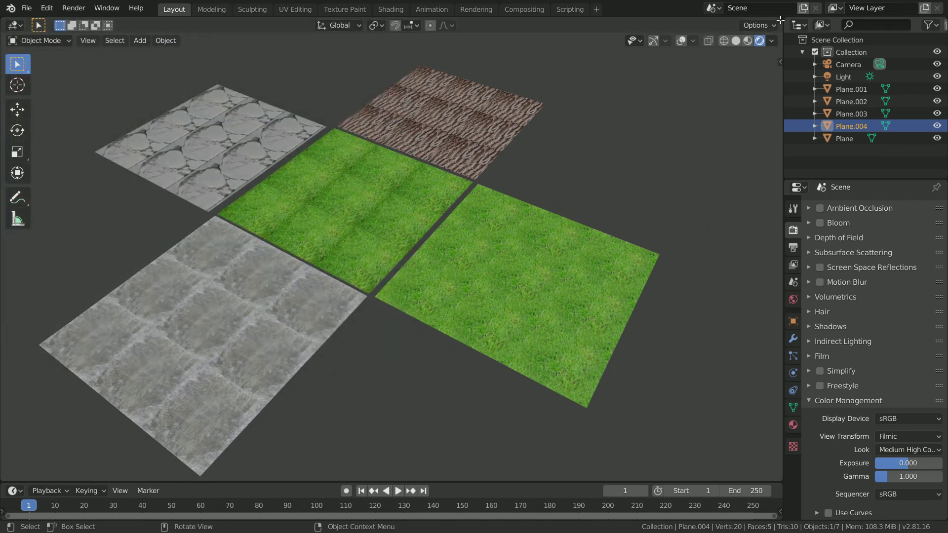
Step: Split the 3D view and make the right area a Shader Editor framing all nodes
drag(780, 19, 395, 21)
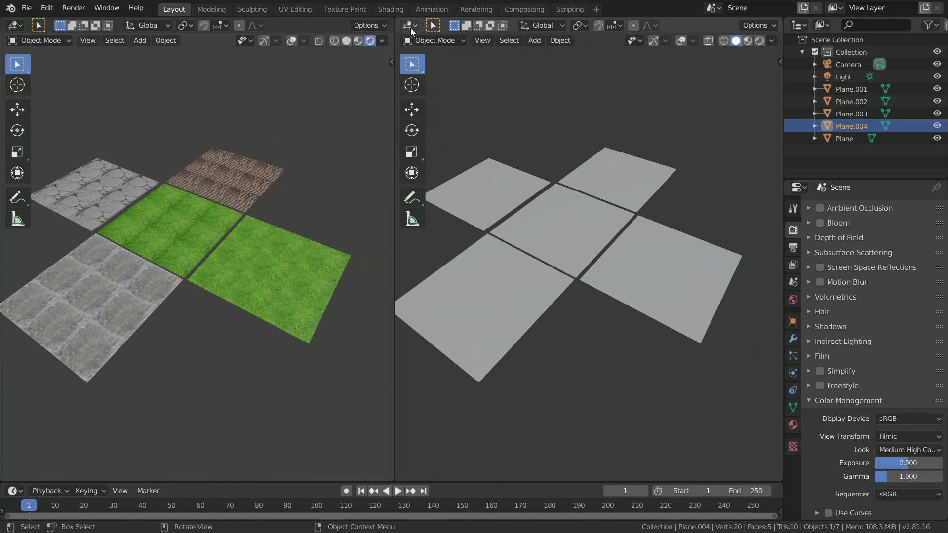
click(411, 25)
click(431, 115)
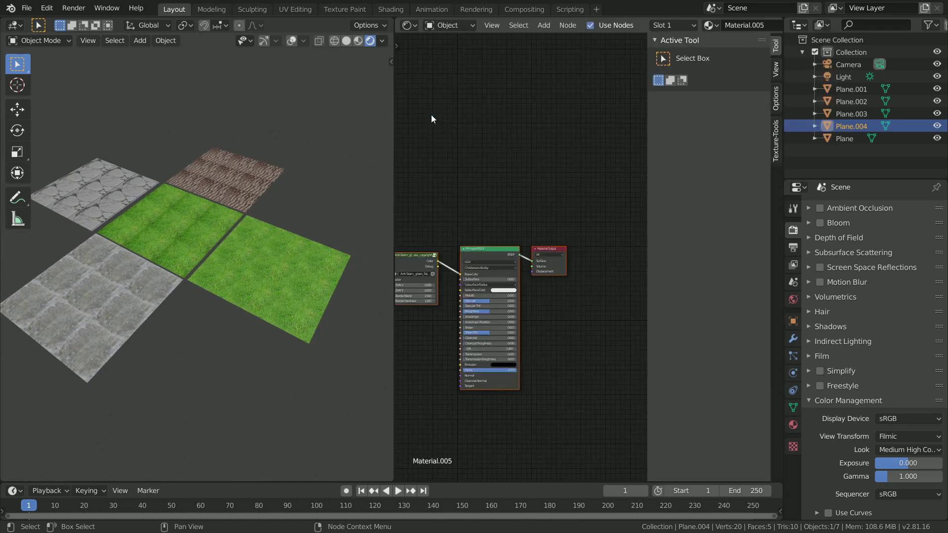
key(Home)
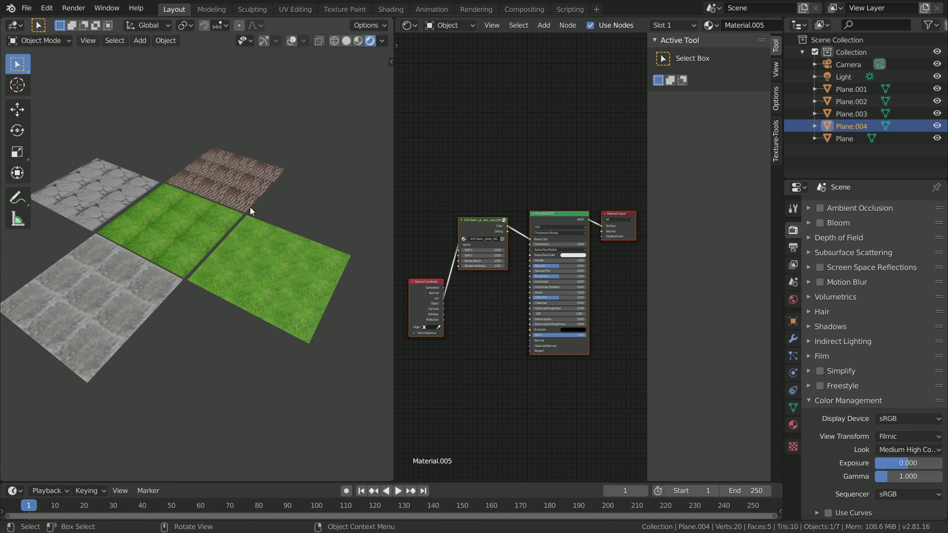
Step: Select Plane and turn on viewport overlays and the navigation gizmo
middle_drag(171, 265, 152, 259)
click(79, 244)
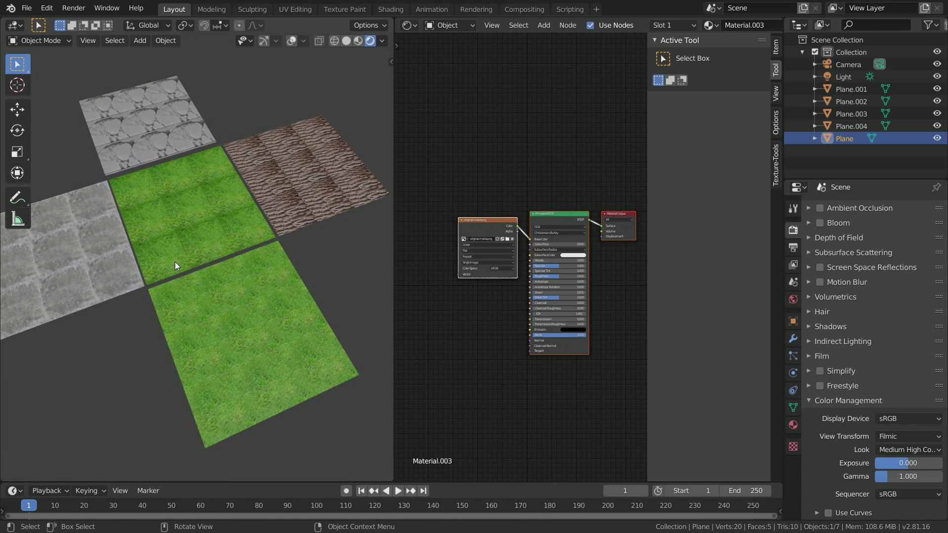
middle_drag(177, 272, 315, 101)
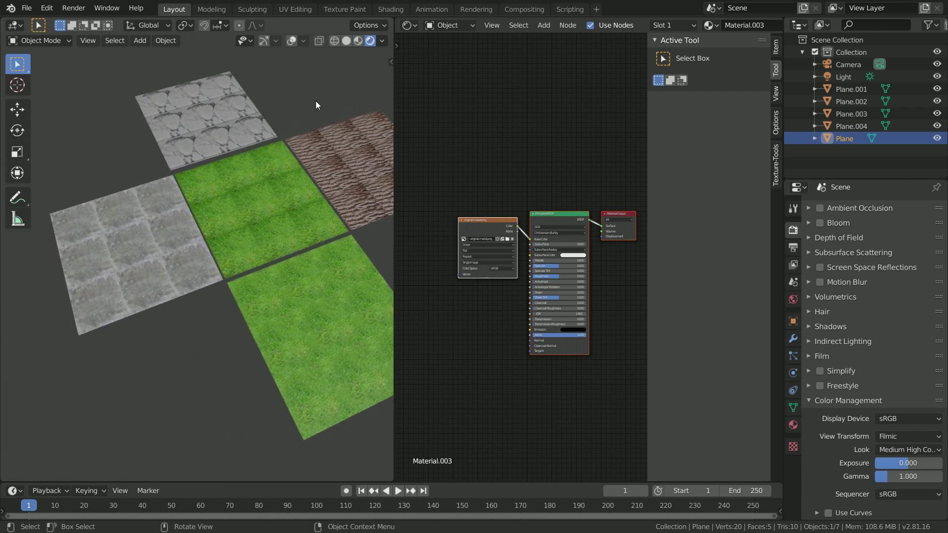
click(292, 42)
click(265, 41)
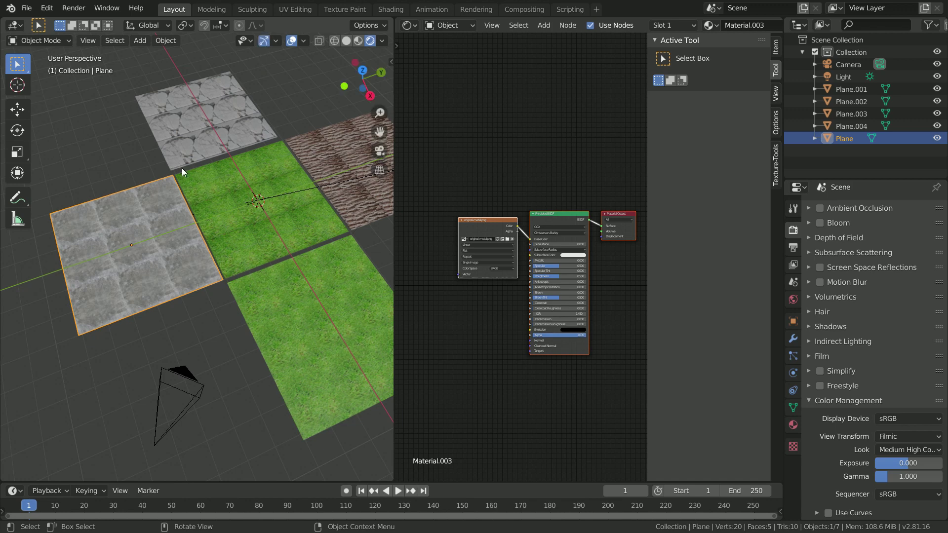
scroll(503, 277, up, 4)
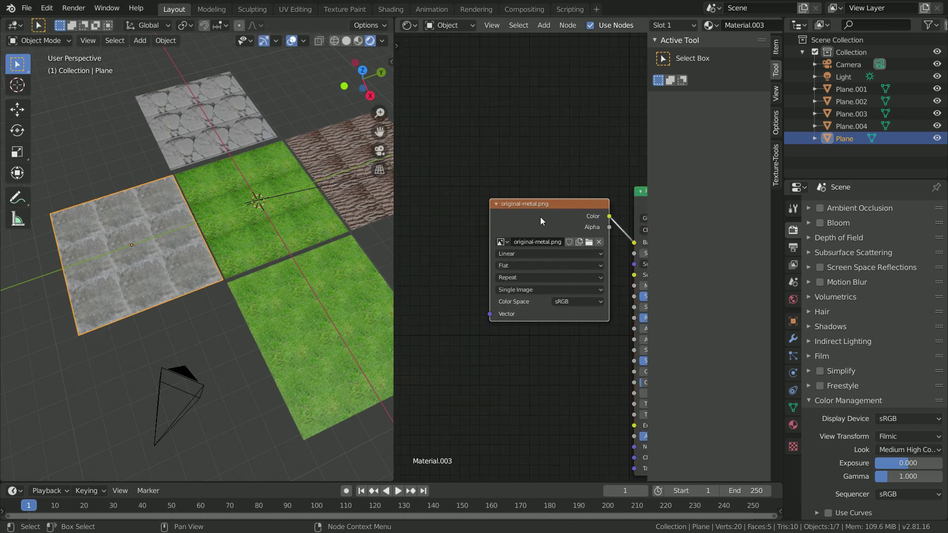
Step: Apply Anti-Seam to the original-metal.png texture from the Texture-Tools sidebar
click(776, 168)
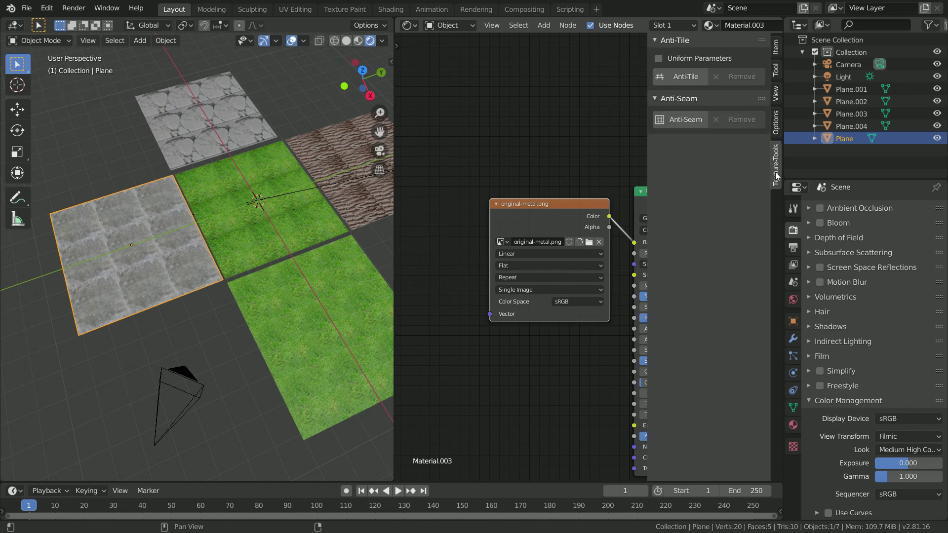
click(654, 39)
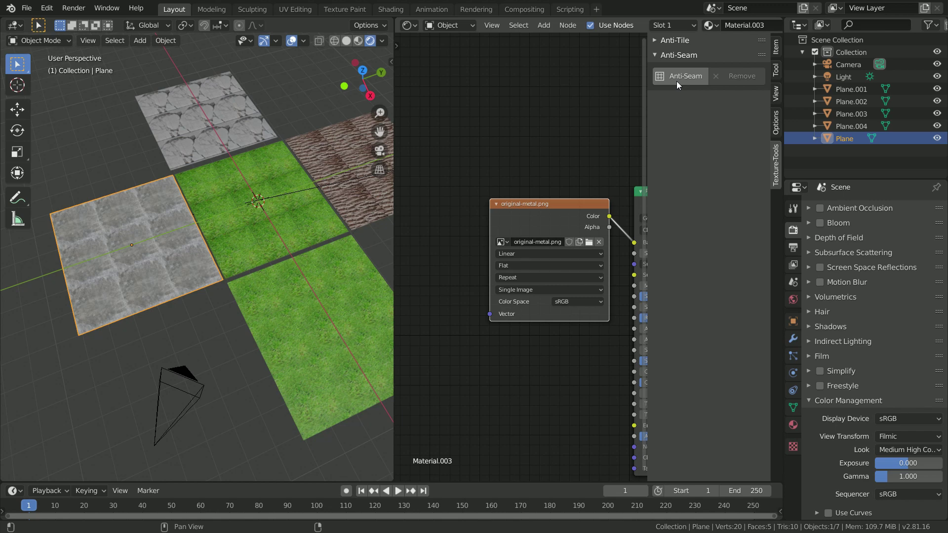
click(678, 81)
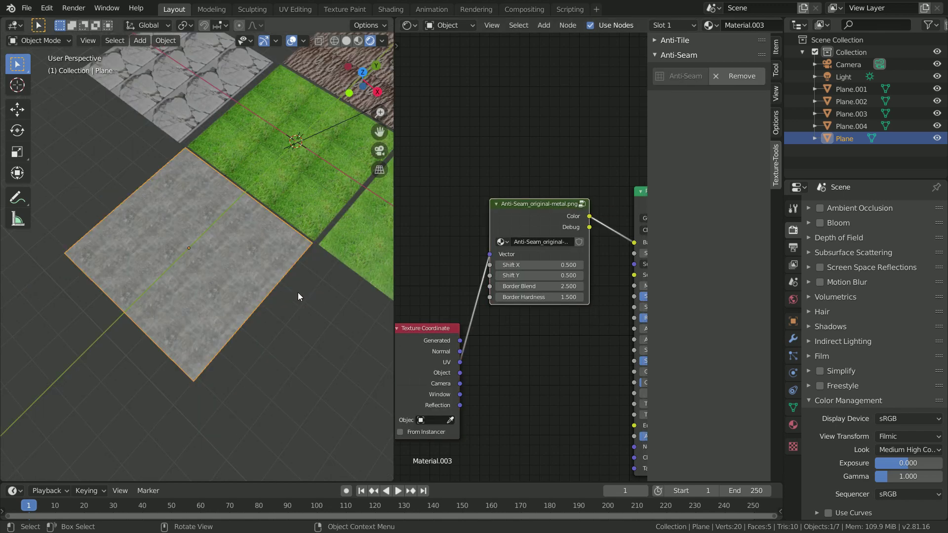
Step: Step the Anti-Seam node's Shift X up to 0.600, then settle it at 0.500
scroll(573, 350, up, 2)
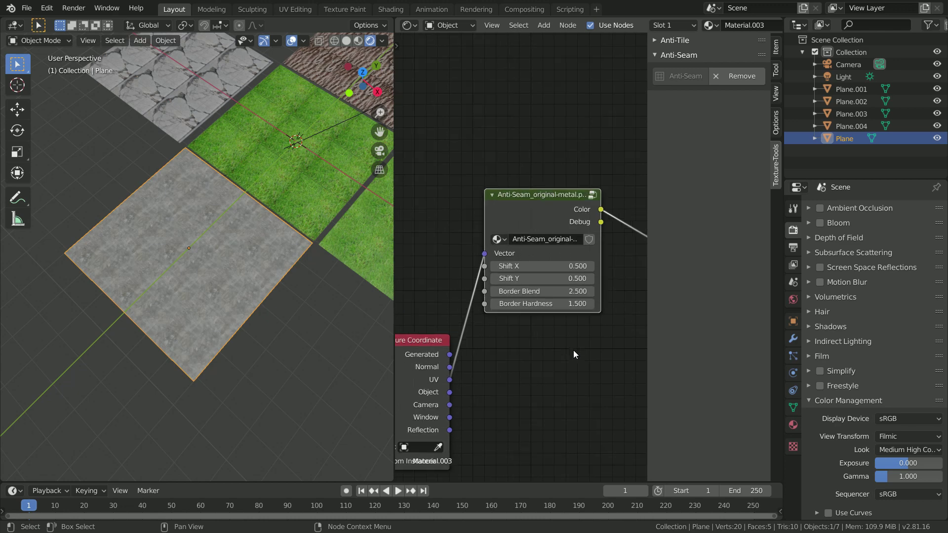
drag(564, 211, 547, 181)
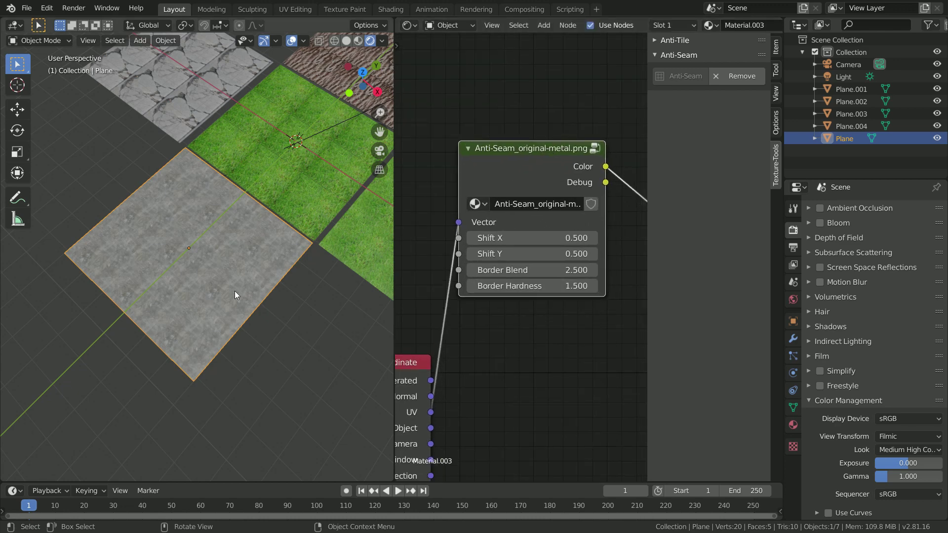
scroll(235, 296, up, 4)
scroll(244, 270, down, 2)
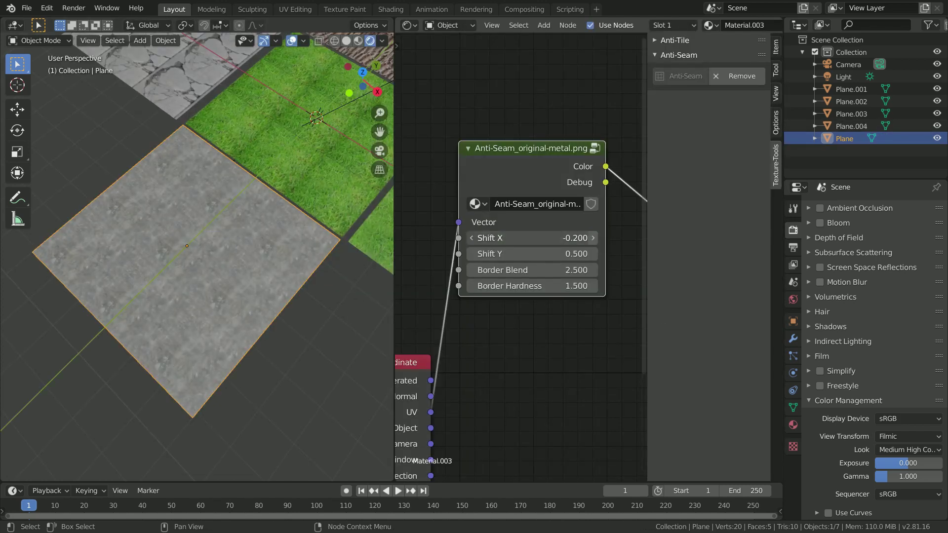
click(597, 241)
click(597, 241)
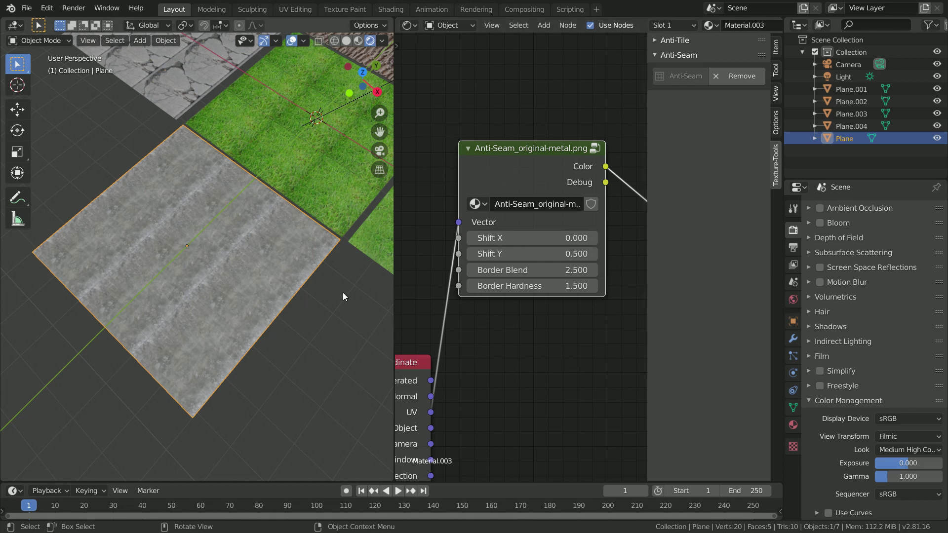
scroll(292, 273, up, 5)
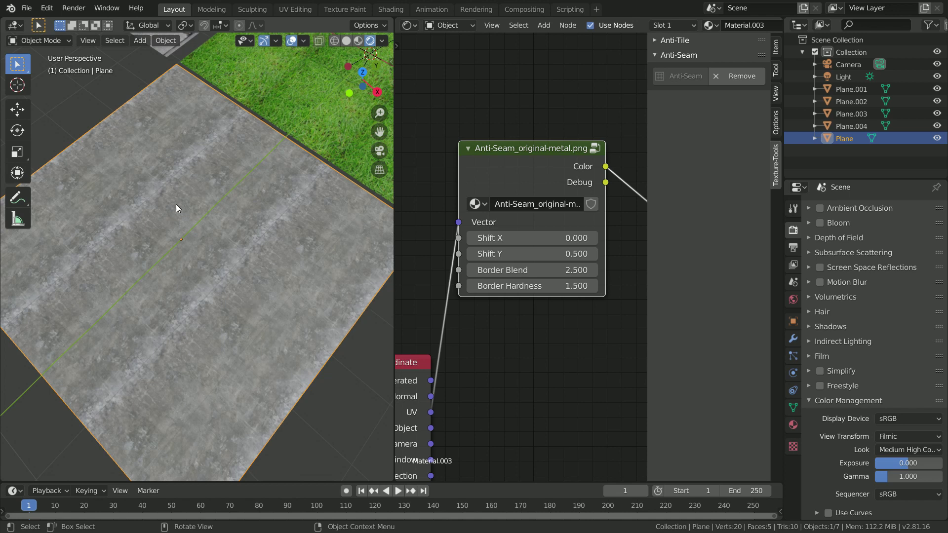
click(595, 236)
click(596, 236)
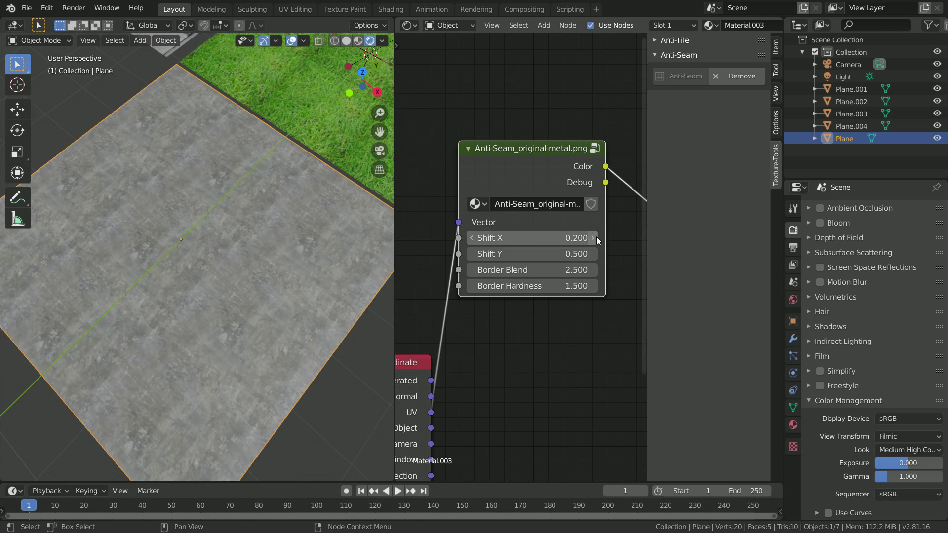
click(596, 237)
click(597, 237)
click(596, 237)
click(597, 237)
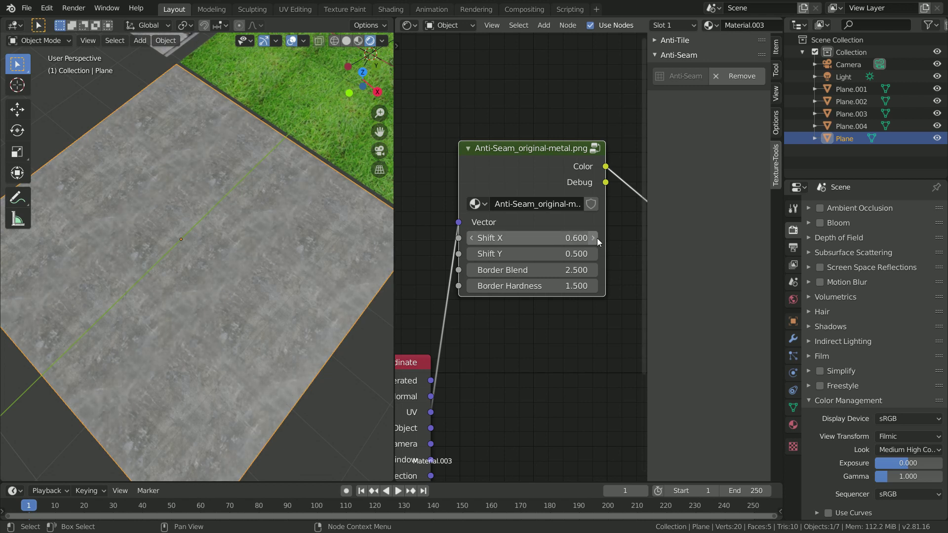
click(472, 239)
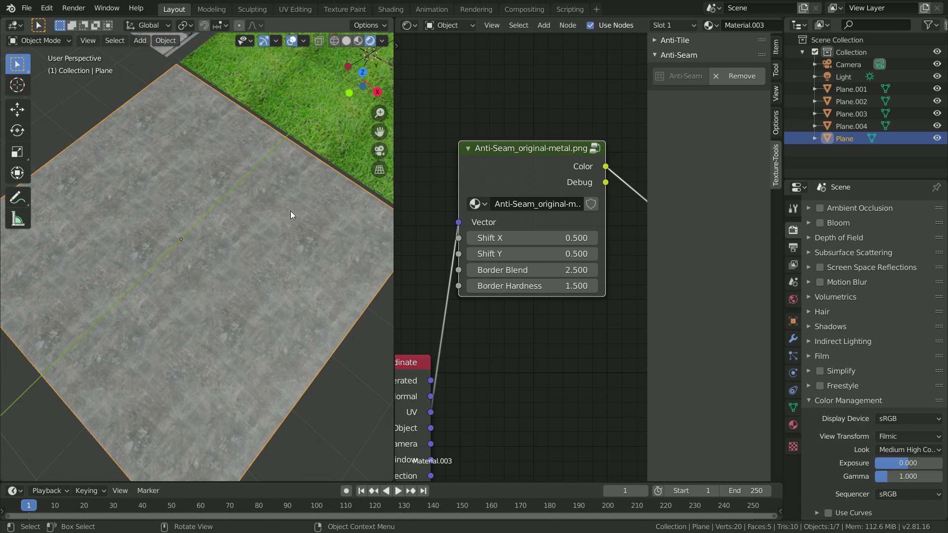
Step: Try higher Shift Y values, then reset Shift Y to its default 0.500
click(593, 254)
click(594, 253)
click(594, 253)
click(593, 254)
click(593, 254)
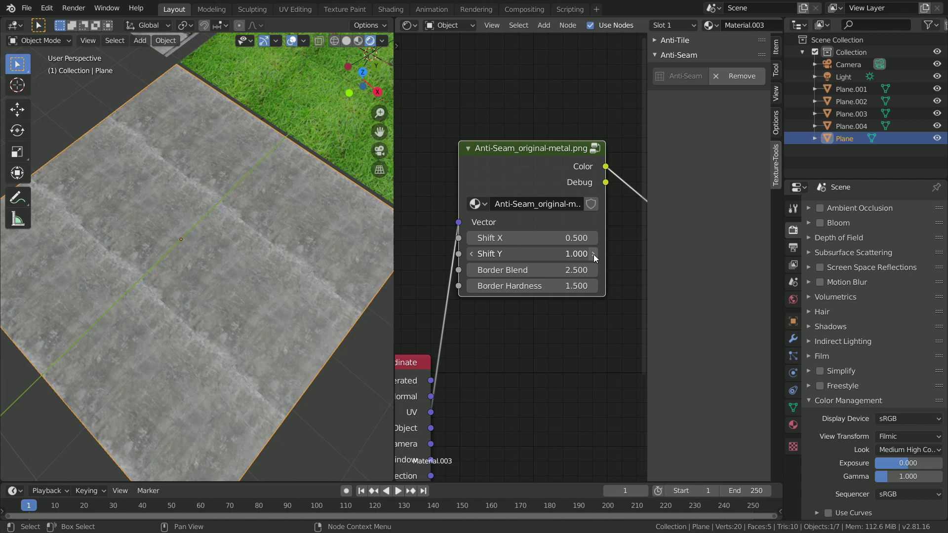
click(593, 254)
click(594, 253)
click(472, 254)
click(472, 254)
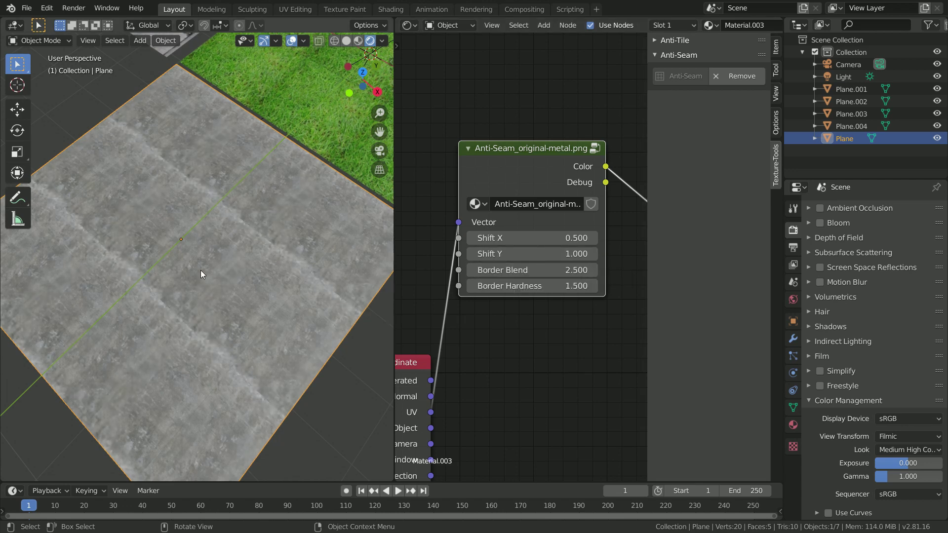
key(BackSpace)
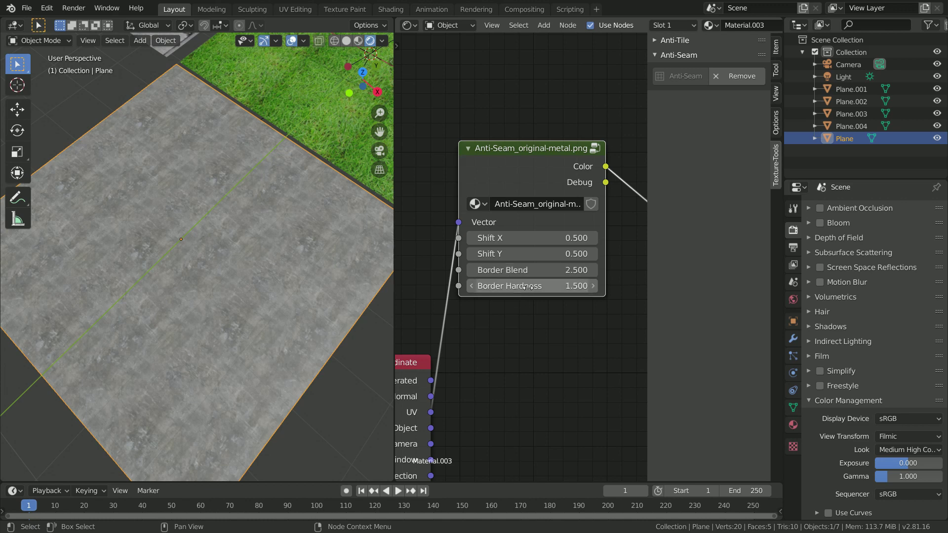
scroll(211, 291, down, 3)
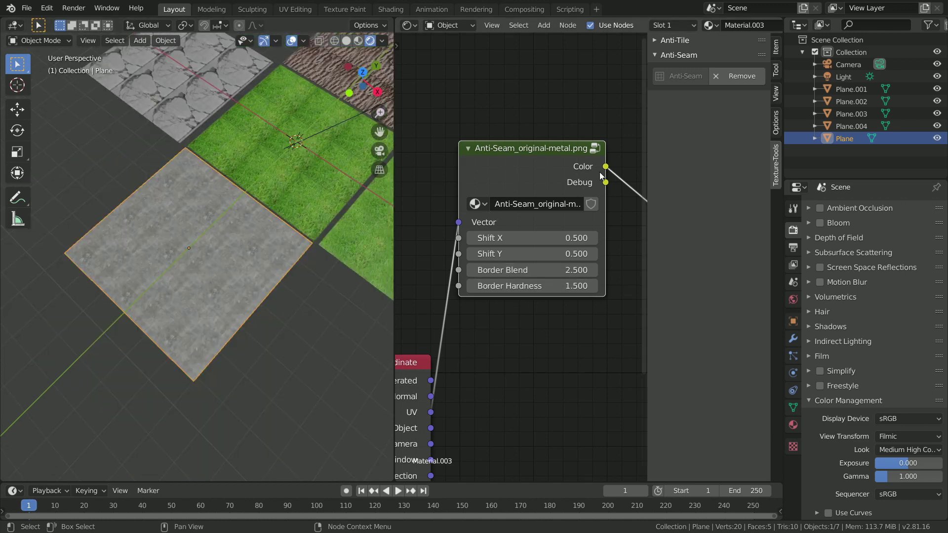
middle_drag(599, 172, 452, 147)
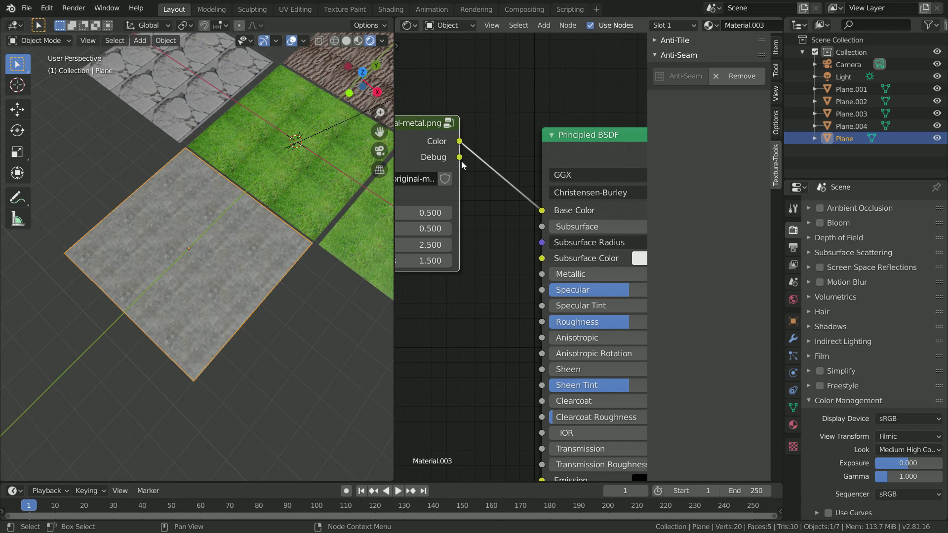
Step: Connect the Anti-Seam Debug output to Principled BSDF Base Color and inspect the seam pattern
drag(459, 157, 546, 216)
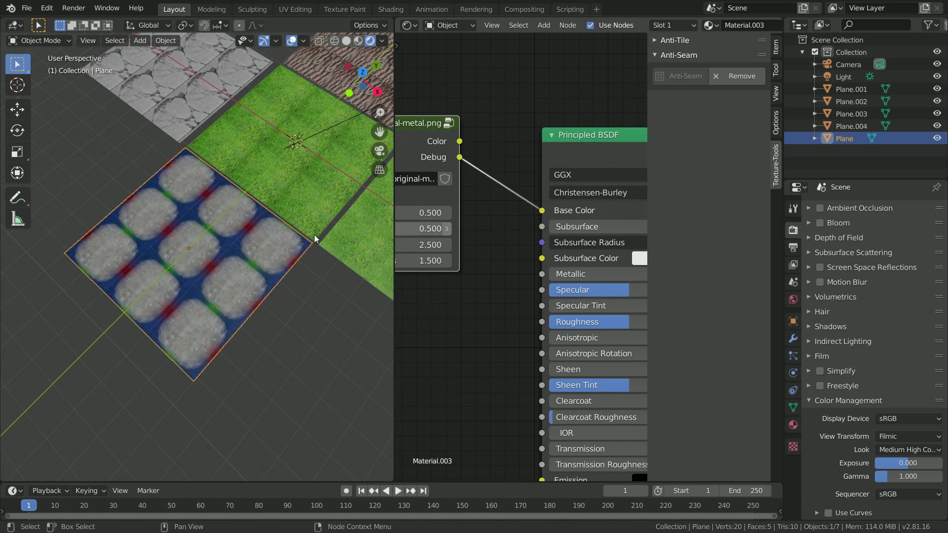
scroll(212, 280, up, 5)
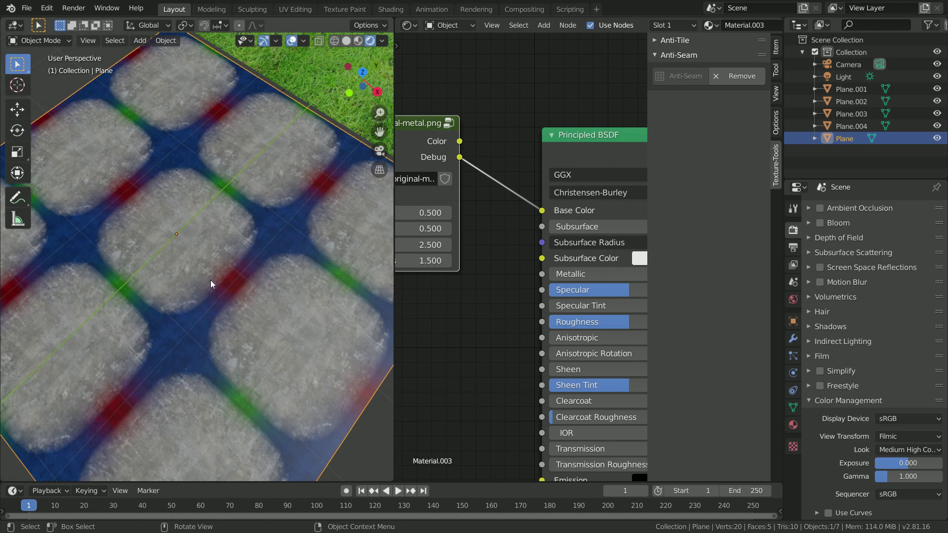
middle_drag(211, 280, 237, 291)
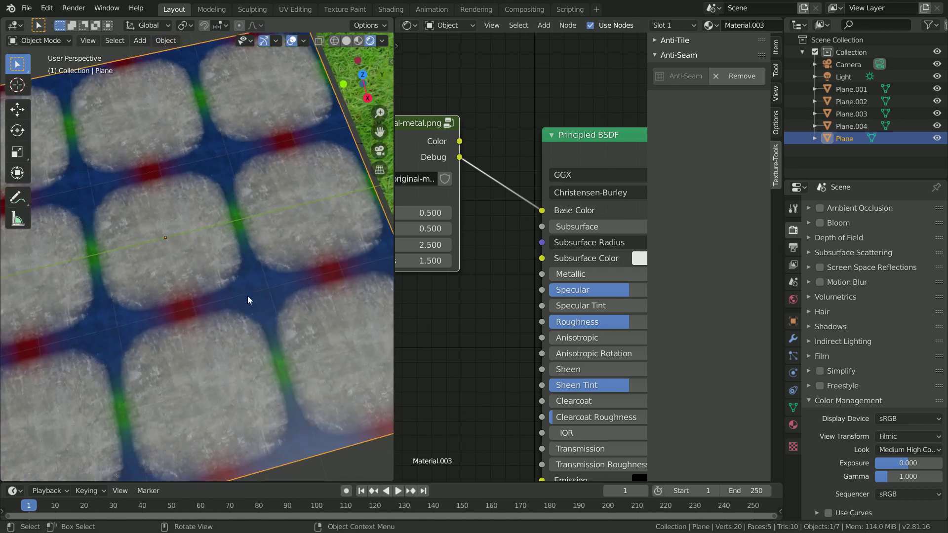
scroll(264, 289, down, 4)
scroll(271, 284, up, 5)
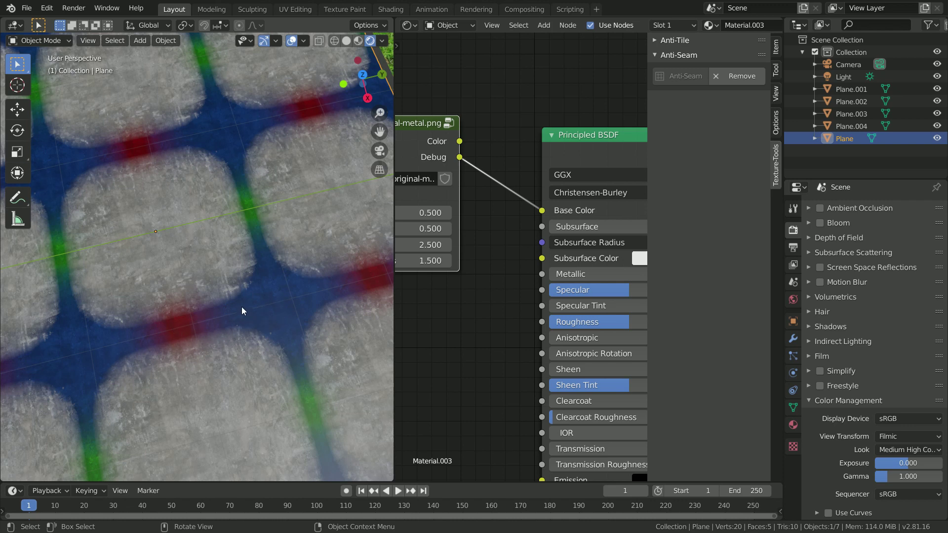
scroll(272, 303, down, 5)
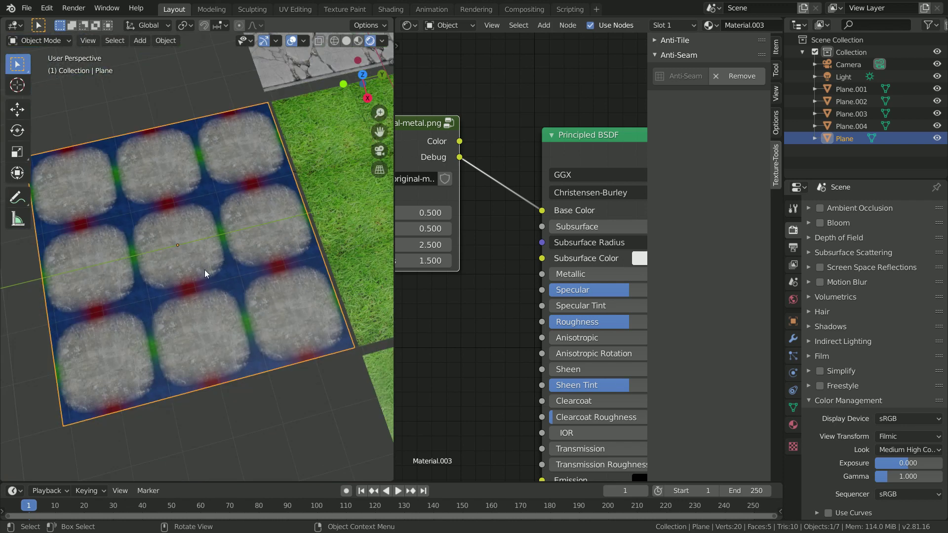
scroll(233, 250, up, 5)
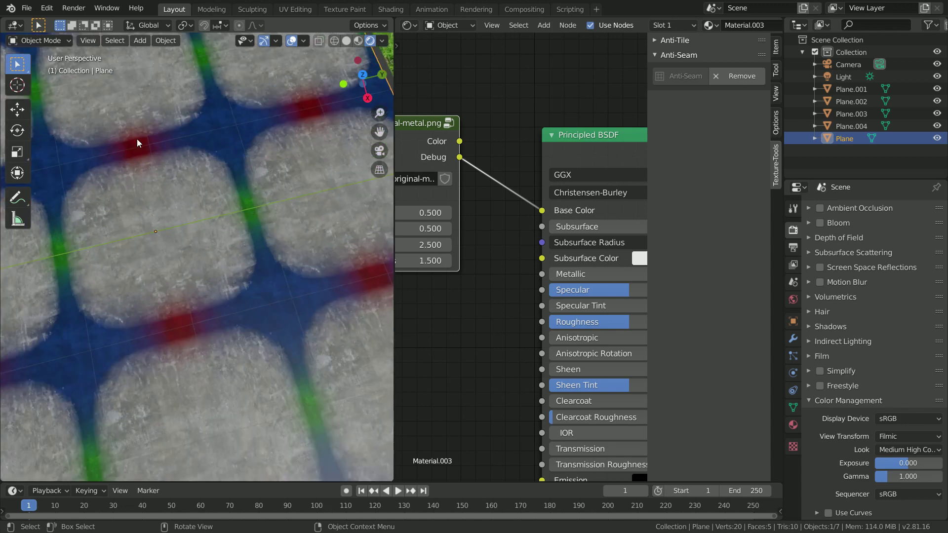
scroll(281, 305, down, 5)
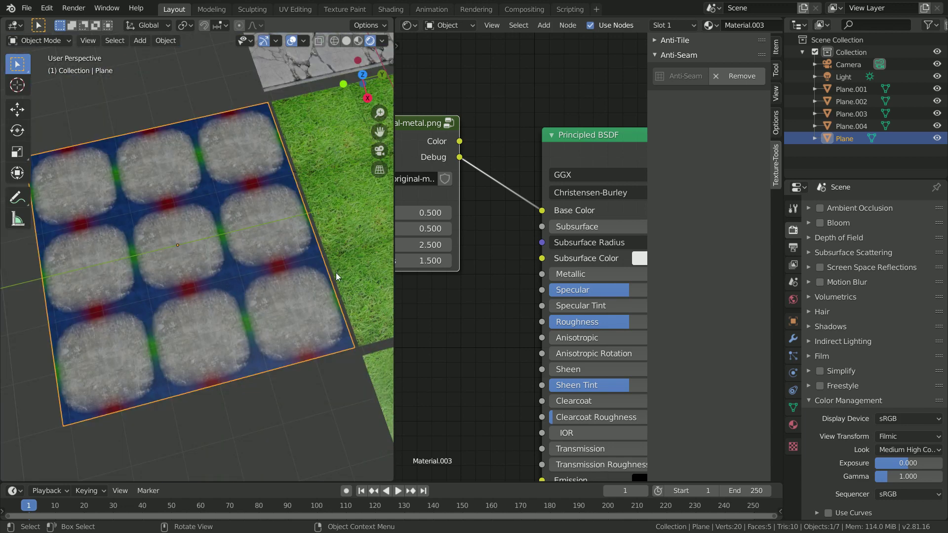
scroll(502, 248, up, 2)
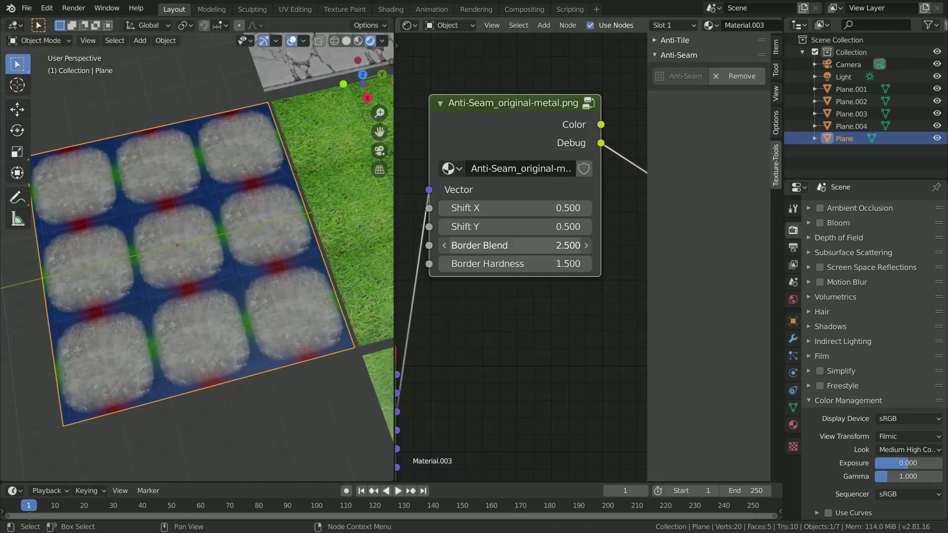
Step: Raise the Anti-Seam Border Blend to 14.500, checking the narrowing blue seam bands
drag(514, 245, 563, 246)
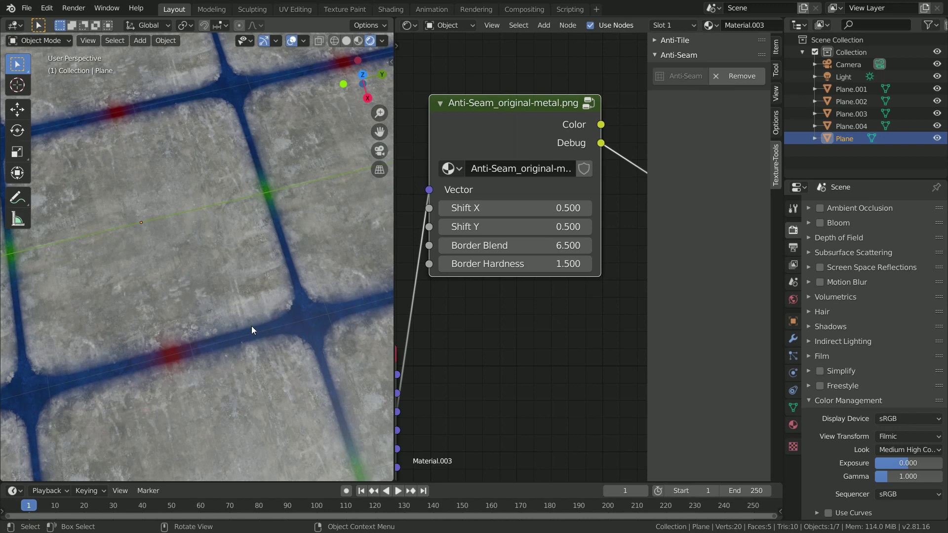
middle_drag(252, 330, 296, 318)
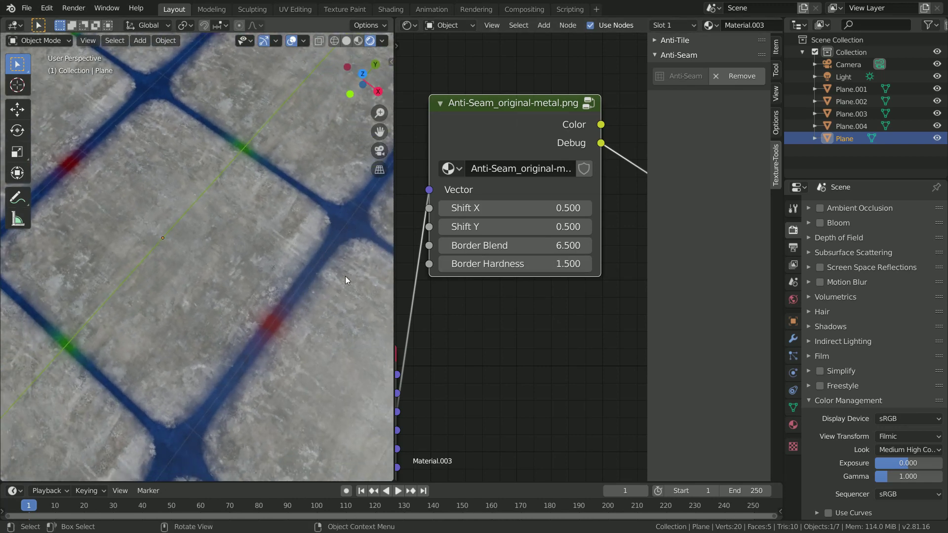
scroll(307, 279, down, 5)
right_click(200, 297)
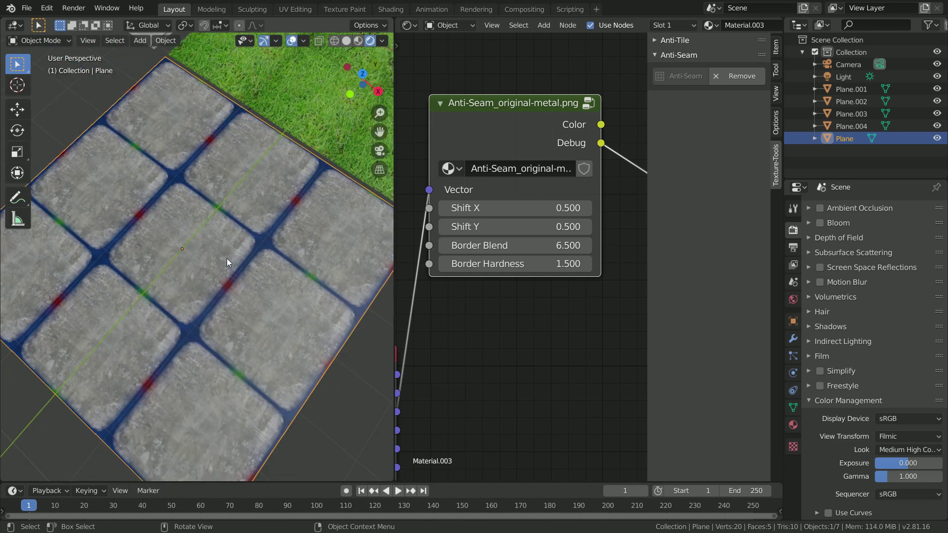
scroll(228, 263, down, 2)
scroll(227, 279, up, 4)
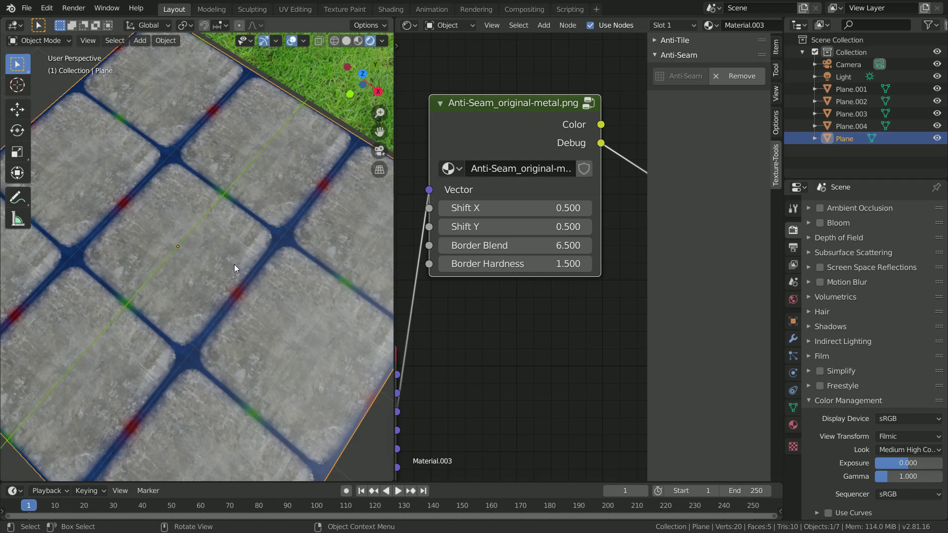
drag(514, 245, 656, 245)
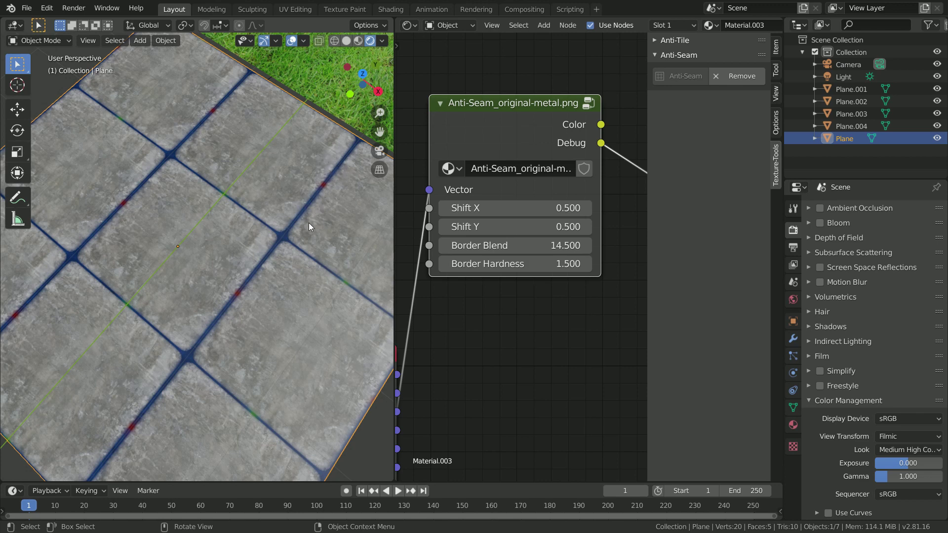
scroll(320, 203, down, 3)
Step: Reconnect the Anti-Seam Color output to Base Color and inspect the plane
ctrl+scroll(469, 198, right, 5)
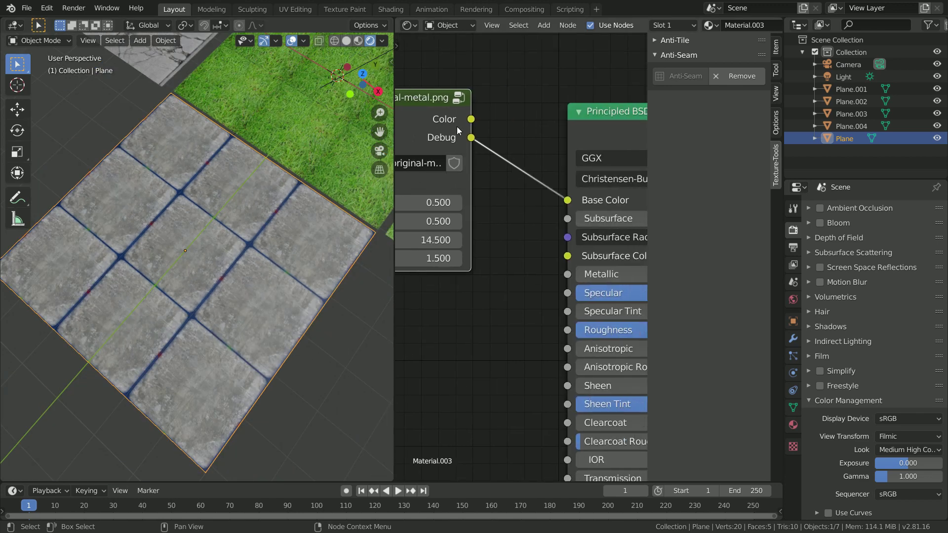
drag(471, 119, 533, 203)
scroll(221, 258, up, 5)
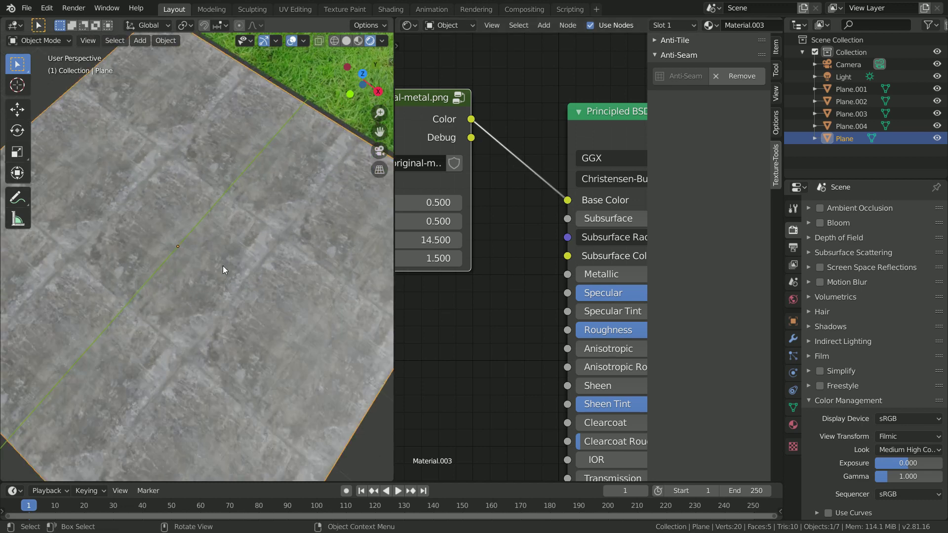
scroll(345, 216, up, 2)
scroll(316, 264, down, 4)
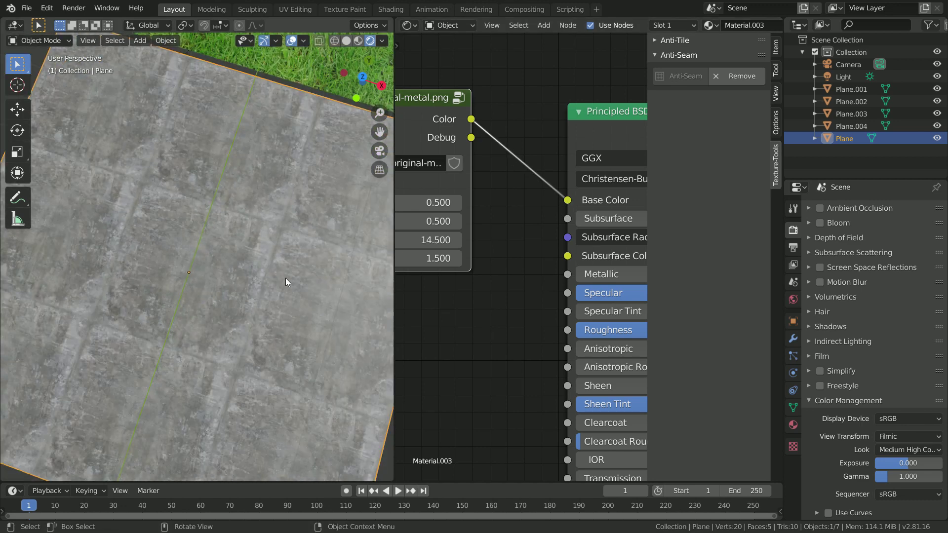
middle_drag(285, 278, 258, 269)
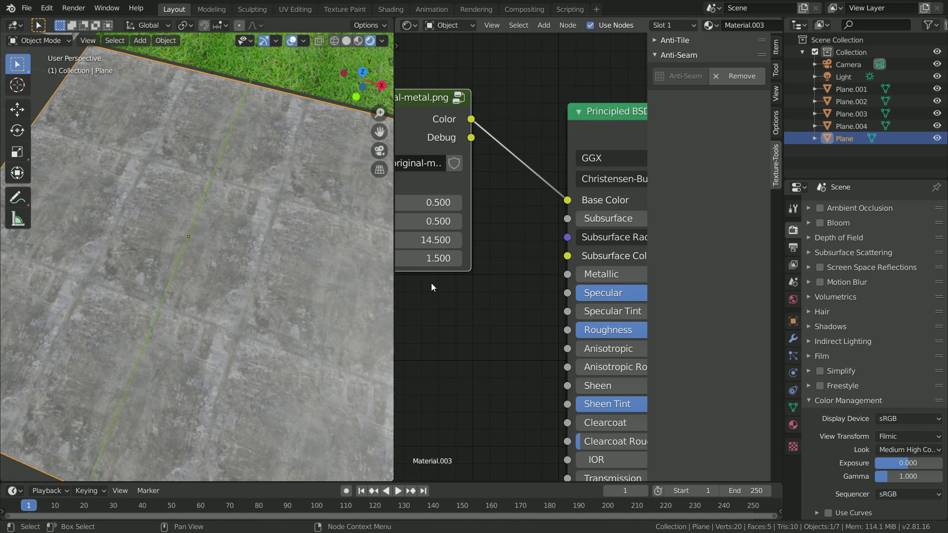
Step: Set Border Blend to 4, then fine-tune it down to 3.600
middle_drag(472, 172, 547, 163)
click(494, 230)
text(4)
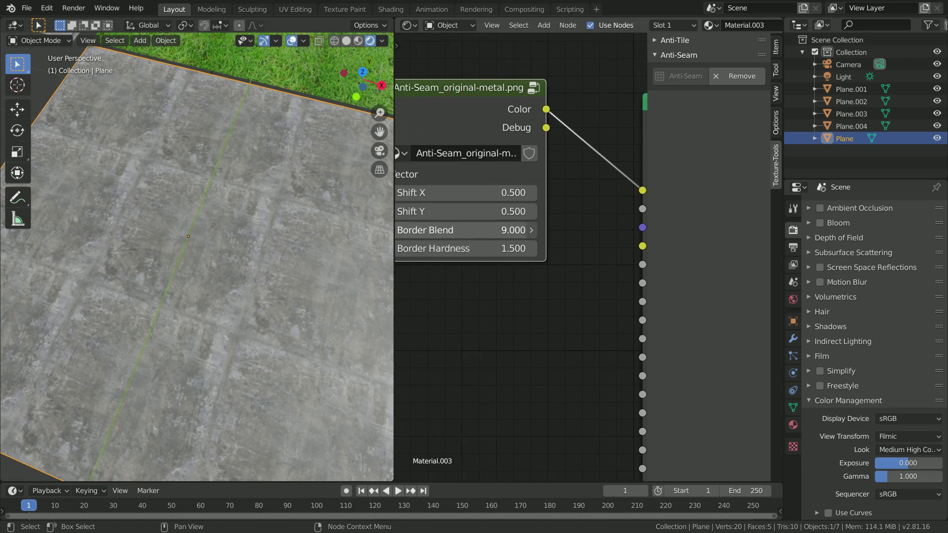
key(Return)
drag(513, 230, 508, 230)
Step: Switch Base Color back to the Debug output and view the metal plane's seams
middle_drag(540, 207, 512, 197)
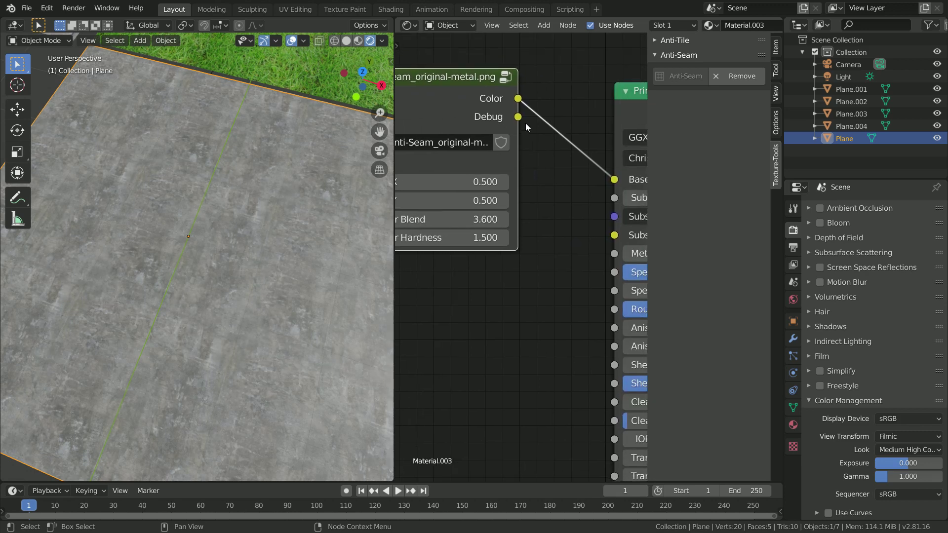
right_click(525, 123)
drag(518, 117, 615, 179)
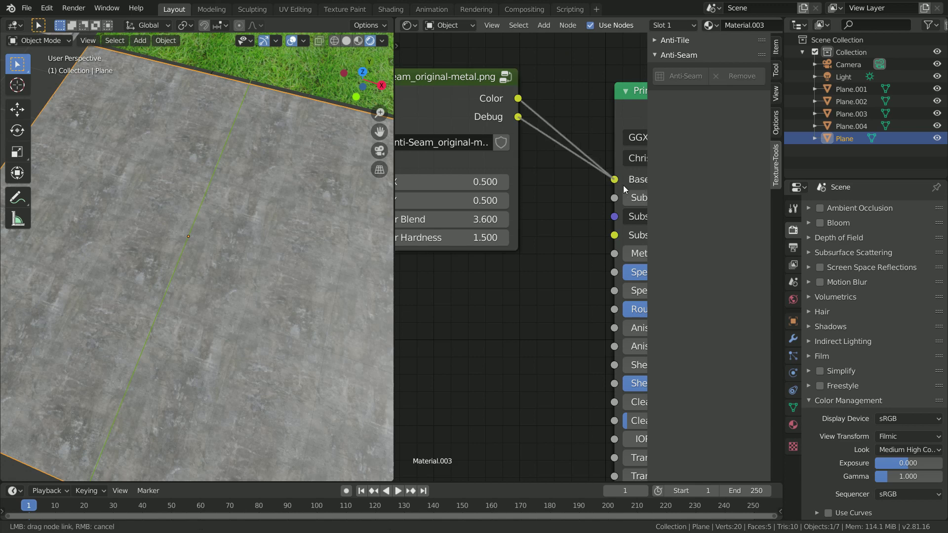
middle_drag(263, 274, 262, 229)
middle_drag(253, 296, 182, 321)
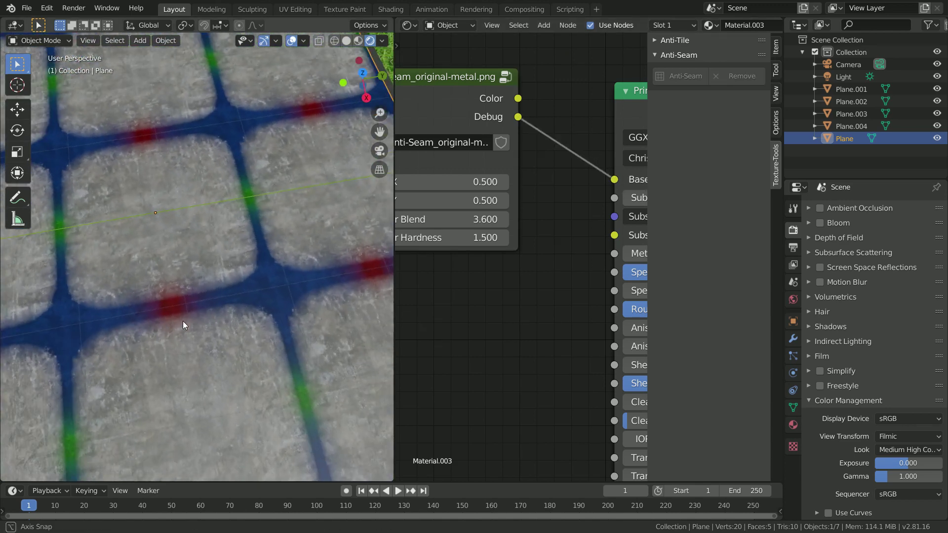
scroll(250, 309, down, 3)
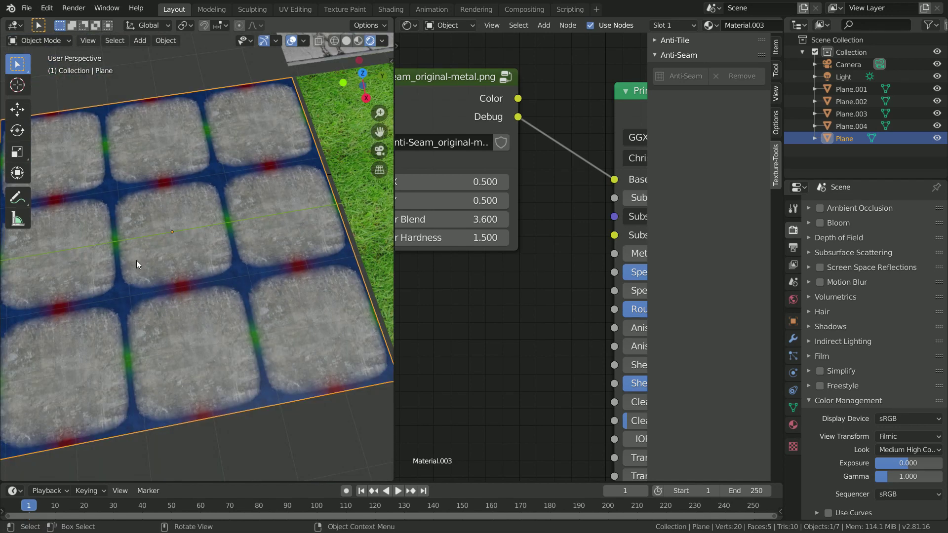
scroll(374, 250, up, 4)
scroll(331, 262, down, 4)
Step: Lower the Anti-Seam Border Blend to 3.000
middle_drag(435, 231, 505, 244)
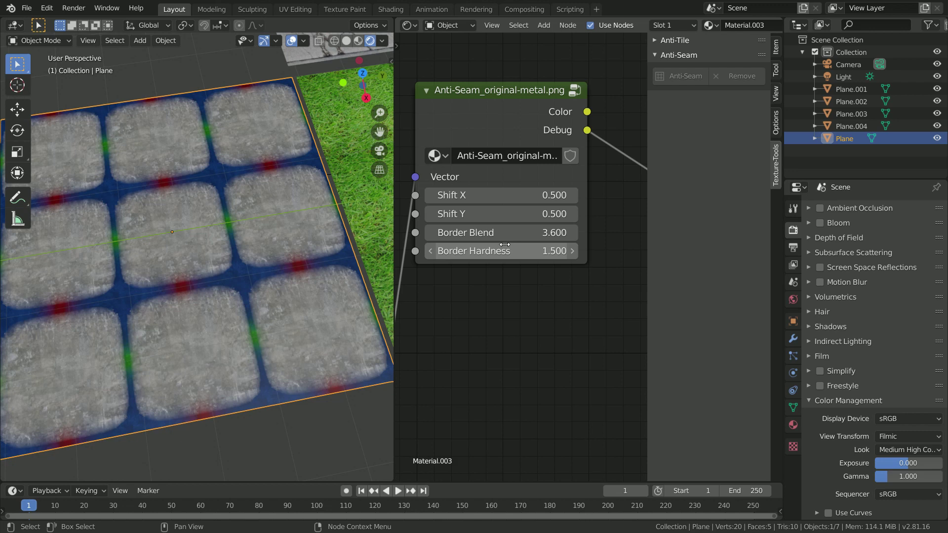
drag(505, 233, 489, 233)
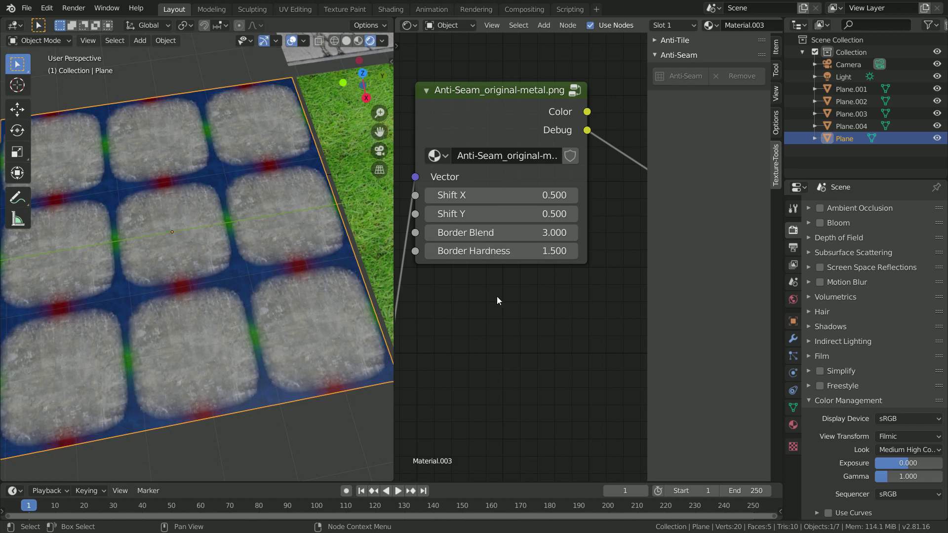
scroll(471, 302, up, 1)
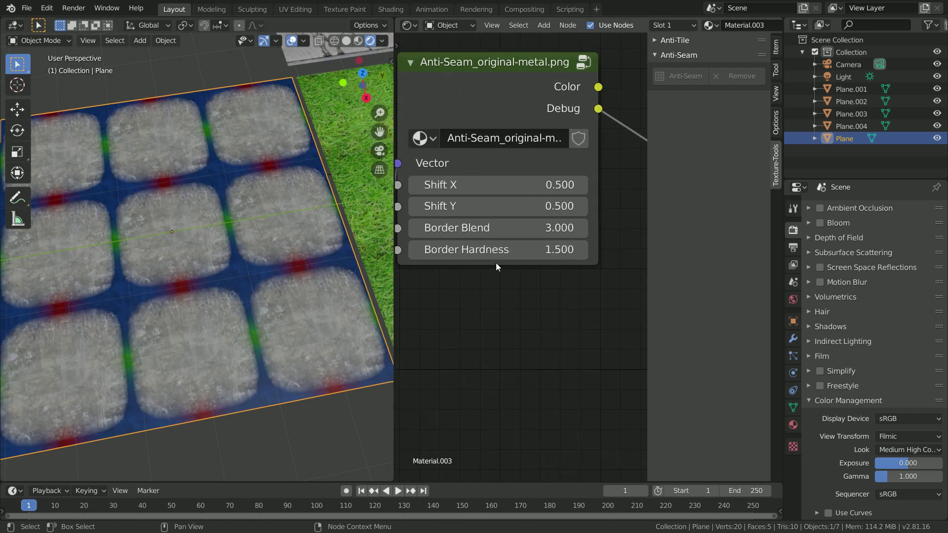
scroll(287, 289, up, 8)
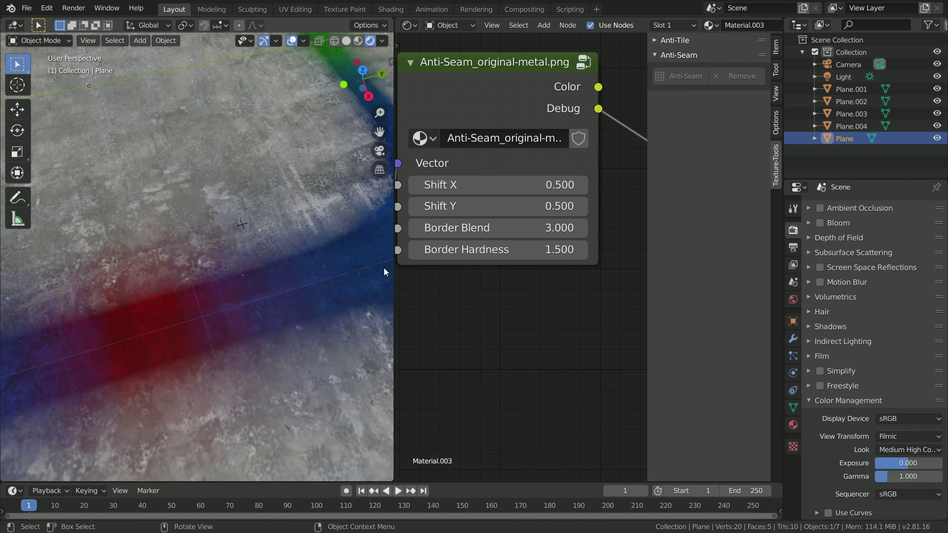
Step: Test Border Hardness up to 20.400, then bring it back down to 2.500
drag(494, 250, 686, 250)
scroll(255, 227, down, 3)
scroll(256, 227, up, 4)
scroll(298, 199, down, 1)
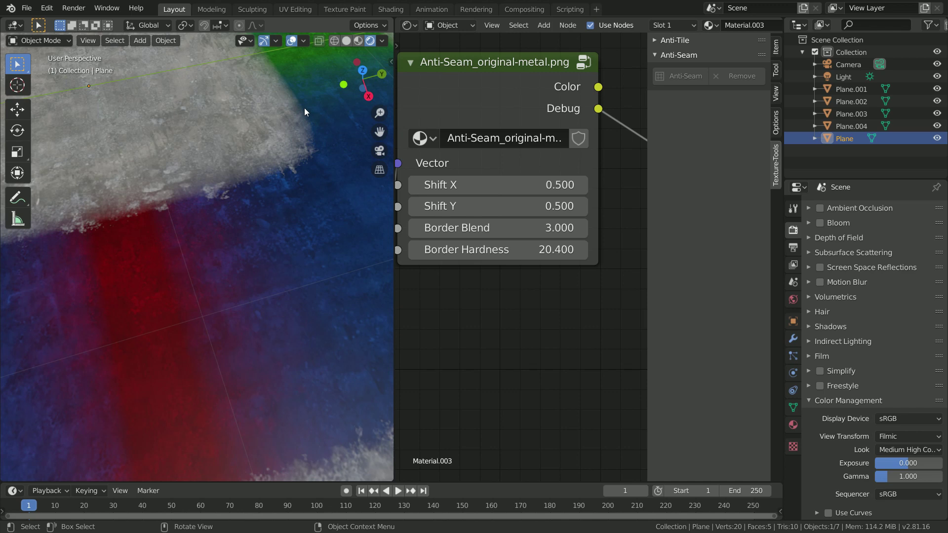
drag(494, 249, 242, 225)
scroll(217, 278, down, 2)
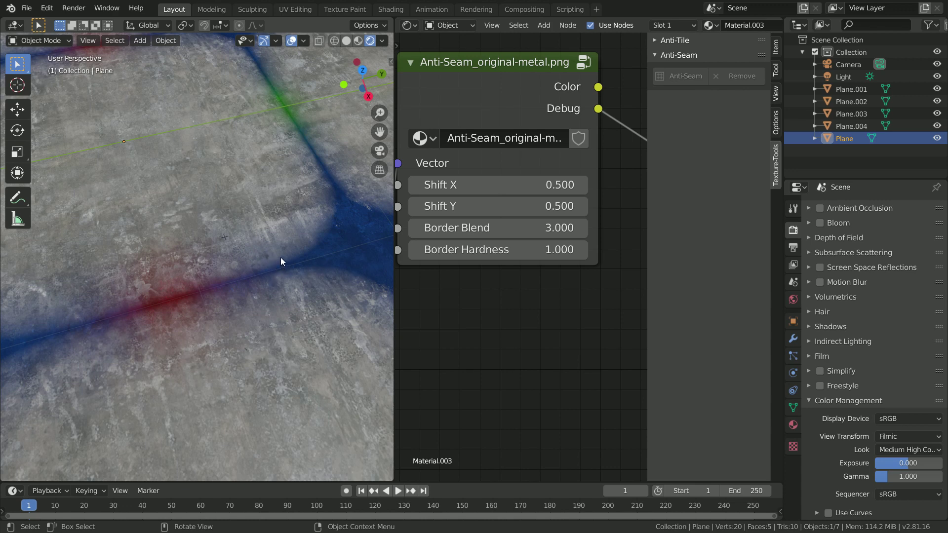
scroll(275, 247, down, 3)
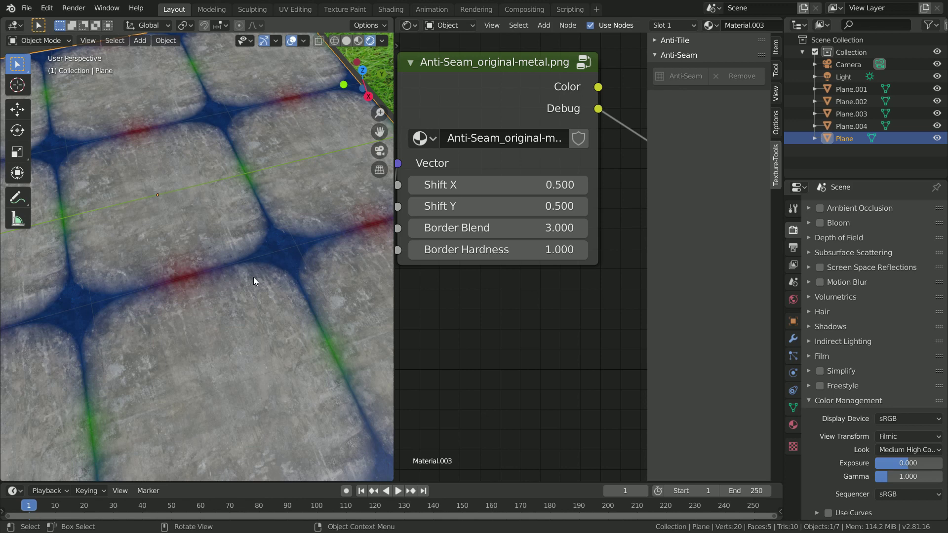
middle_drag(254, 277, 232, 277)
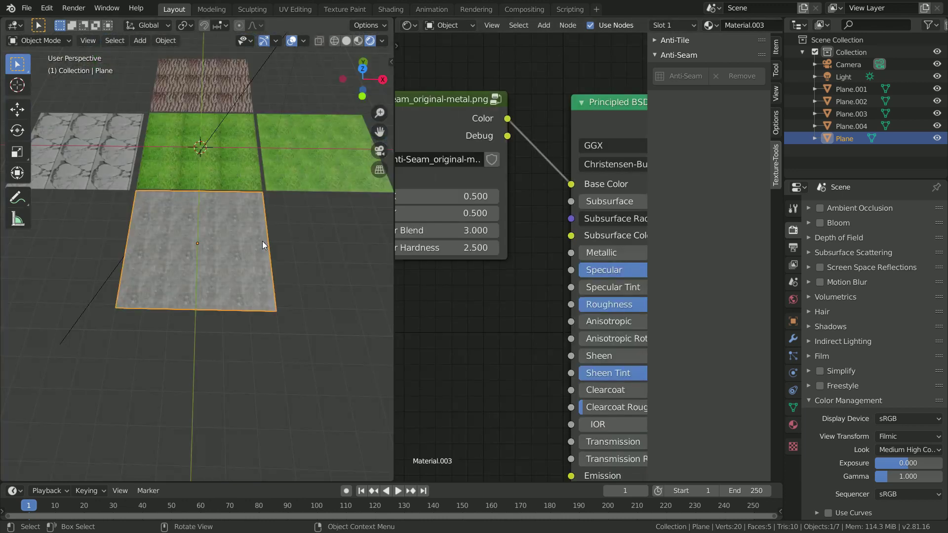
Step: Select the grass plane, Plane.001, and view its texture up close
middle_drag(265, 247, 221, 253)
click(222, 250)
scroll(200, 286, up, 4)
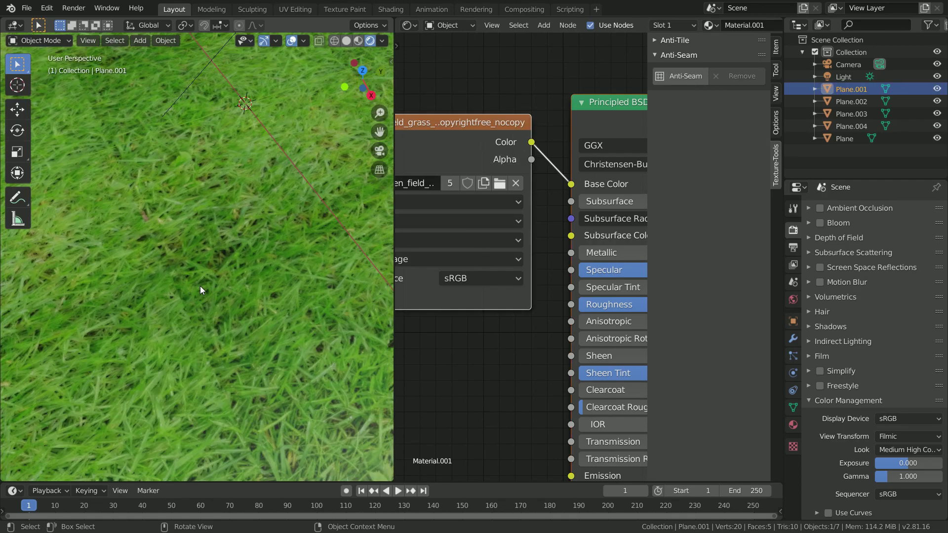
scroll(205, 286, down, 2)
scroll(198, 291, up, 3)
middle_drag(191, 295, 186, 223)
scroll(205, 220, down, 2)
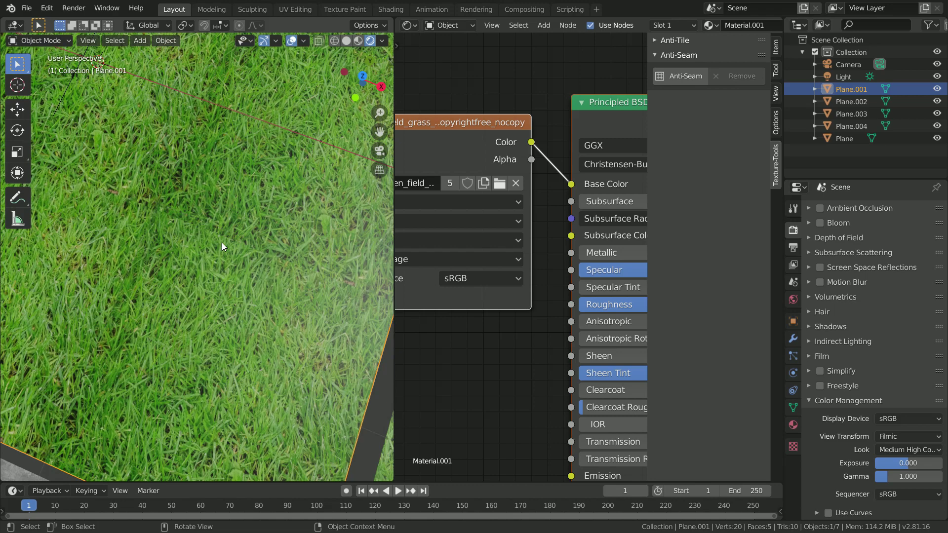
scroll(222, 232, down, 4)
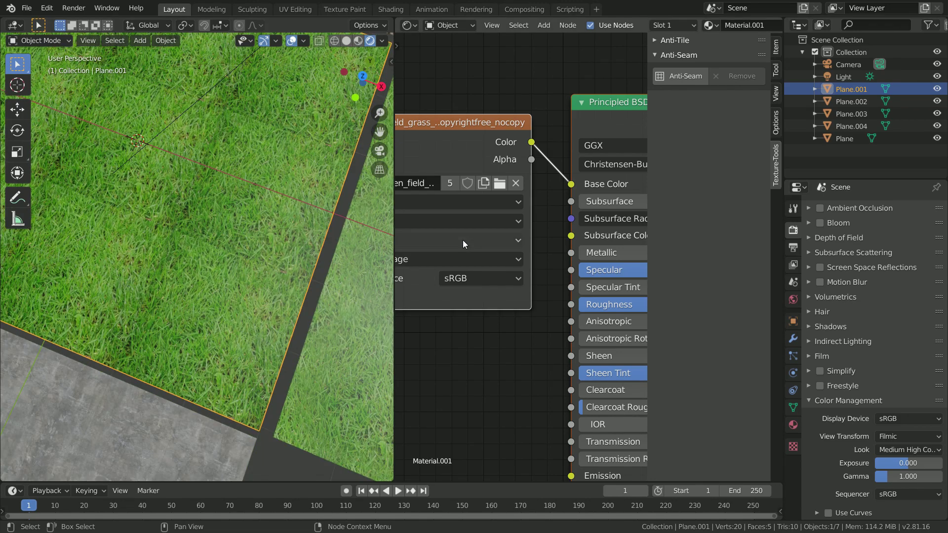
Step: Convert the grass image texture to an Anti-Seam node
click(676, 75)
scroll(294, 192, down, 3)
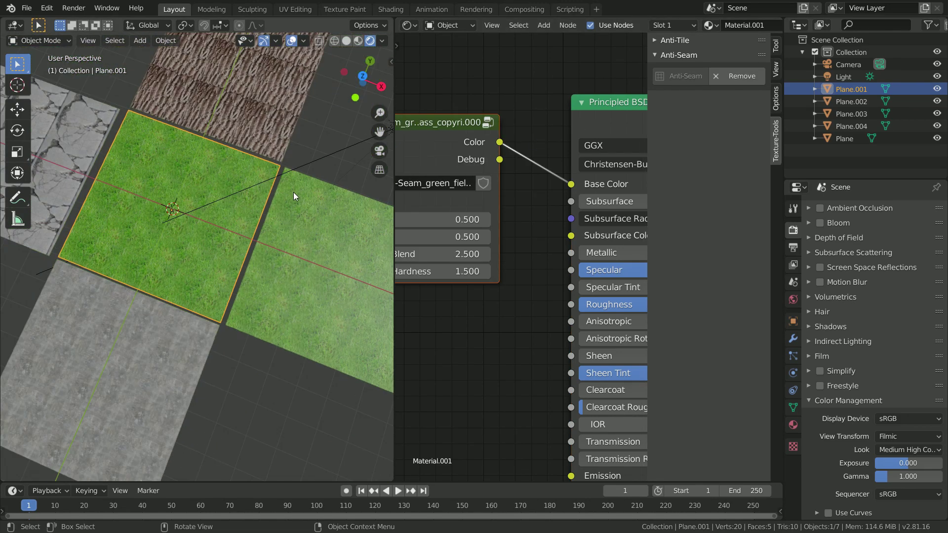
scroll(203, 213, up, 3)
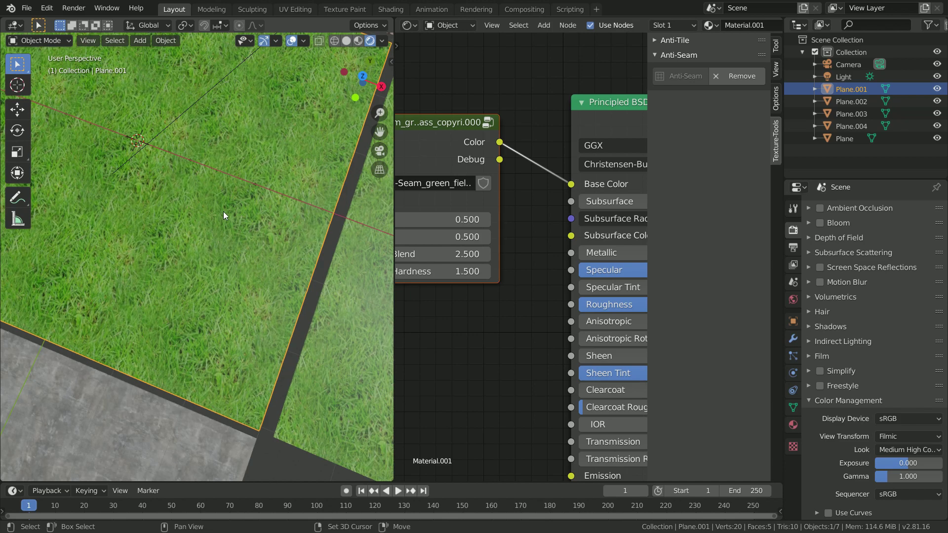
scroll(224, 211, up, 4)
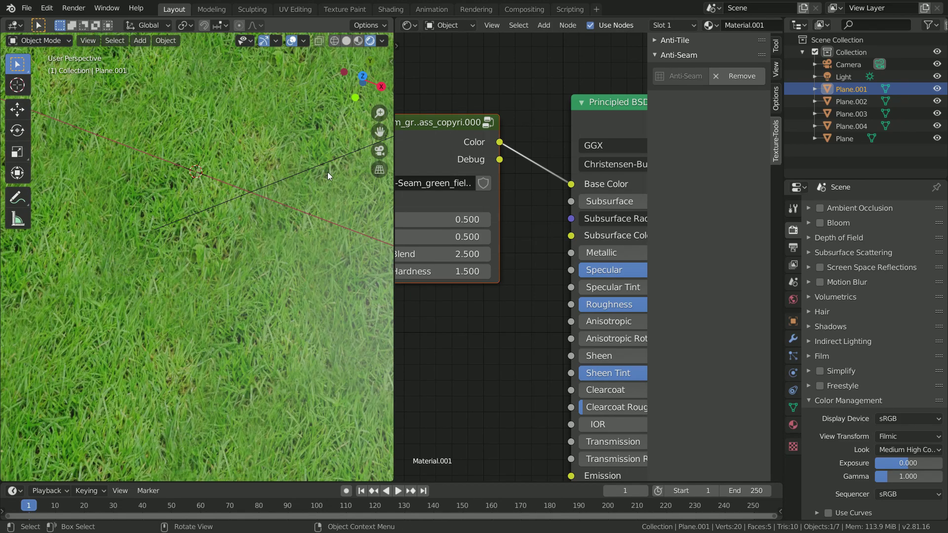
scroll(327, 172, down, 3)
middle_drag(410, 232, 494, 226)
Step: Set Shift X 0.400, Shift Y 0.600 and Border Blend 2.200
click(437, 214)
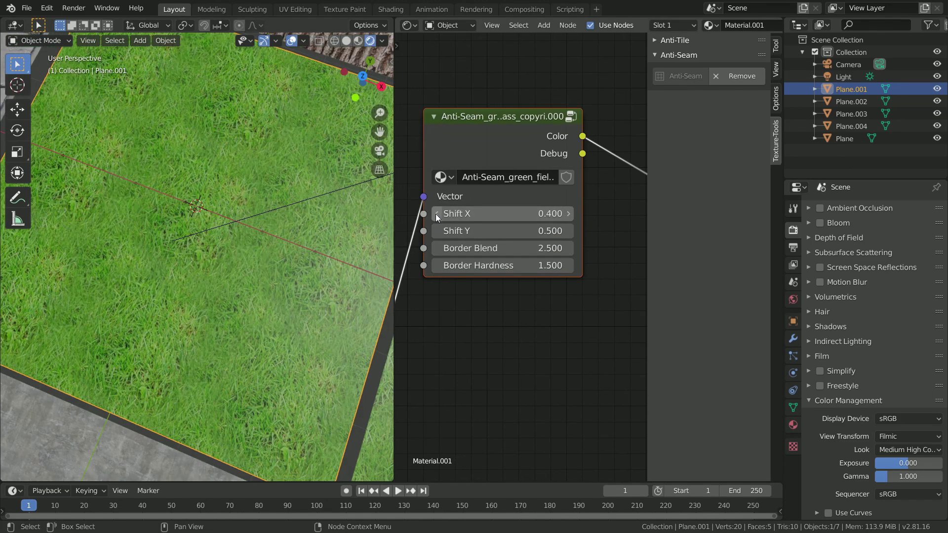
click(569, 231)
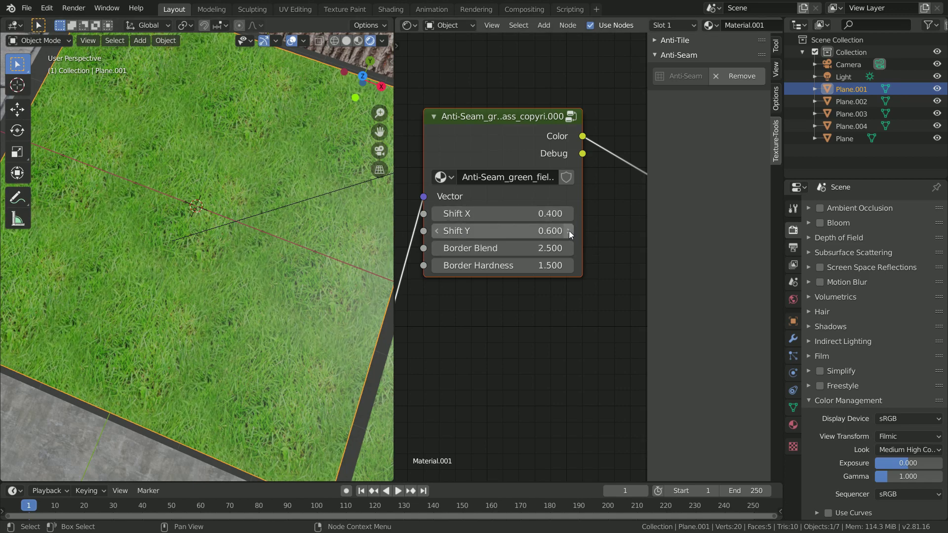
scroll(207, 252, down, 2)
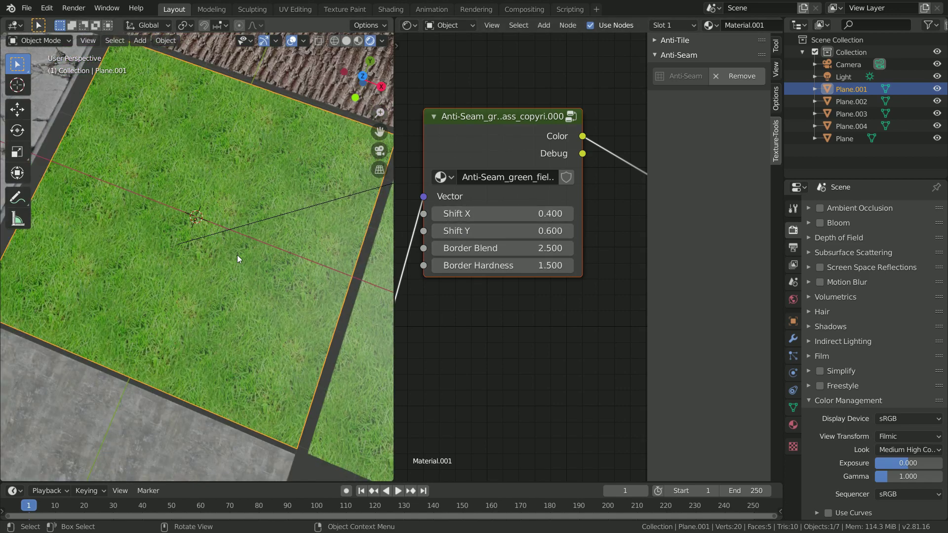
scroll(247, 260, up, 4)
drag(494, 248, 452, 248)
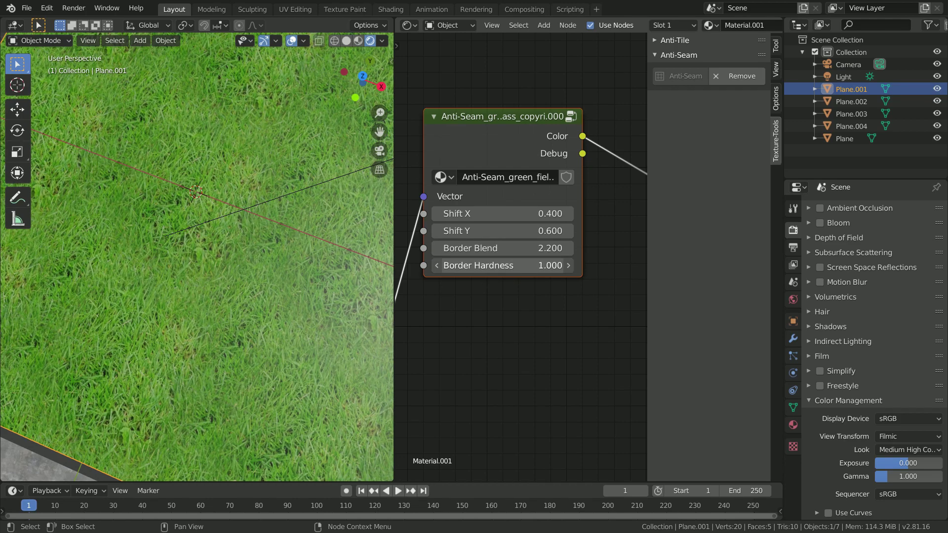
scroll(256, 245, down, 3)
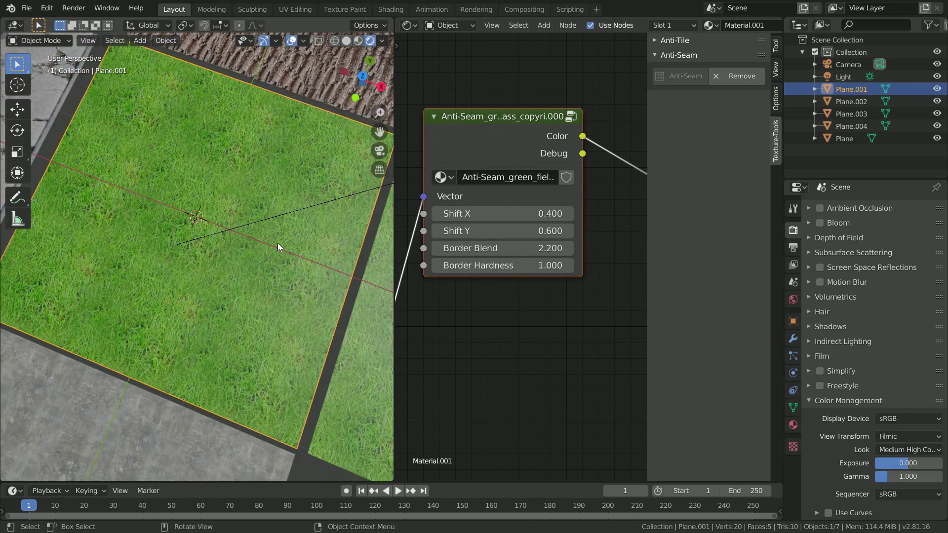
scroll(278, 243, up, 5)
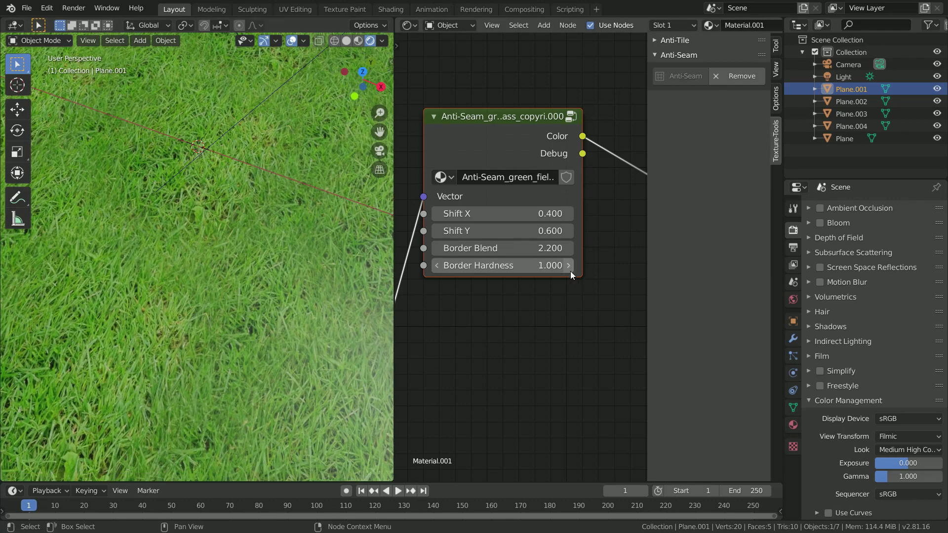
Step: Raise Border Hardness to 1.500
click(568, 266)
click(568, 267)
click(569, 266)
click(569, 266)
click(568, 266)
scroll(270, 250, down, 5)
mouse_move(271, 249)
middle_down()
mouse_move(326, 255)
mouse_move(262, 235)
middle_up()
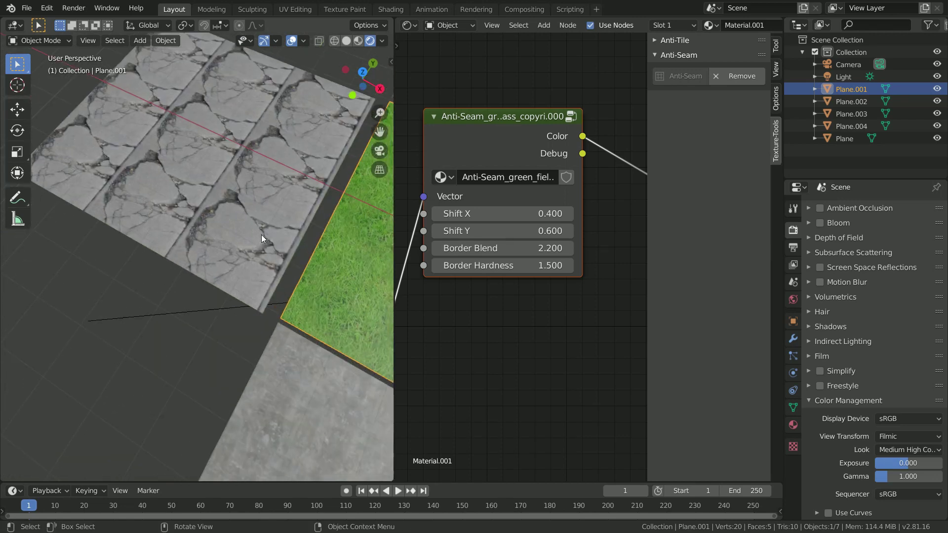
Step: Select Plane.003 and orbit in to view it beside the grass plane
click(168, 197)
middle_drag(368, 258, 200, 230)
scroll(268, 250, up, 5)
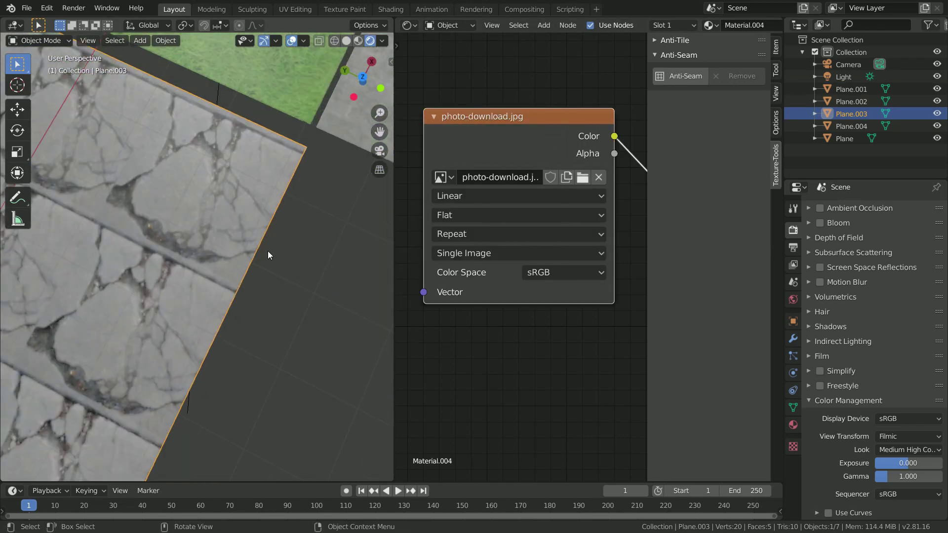
scroll(268, 251, down, 3)
middle_drag(114, 244, 259, 241)
Step: Try Anti-Seam on the plane's image, switch it to bark.png, then remove Anti-Seam again
click(683, 75)
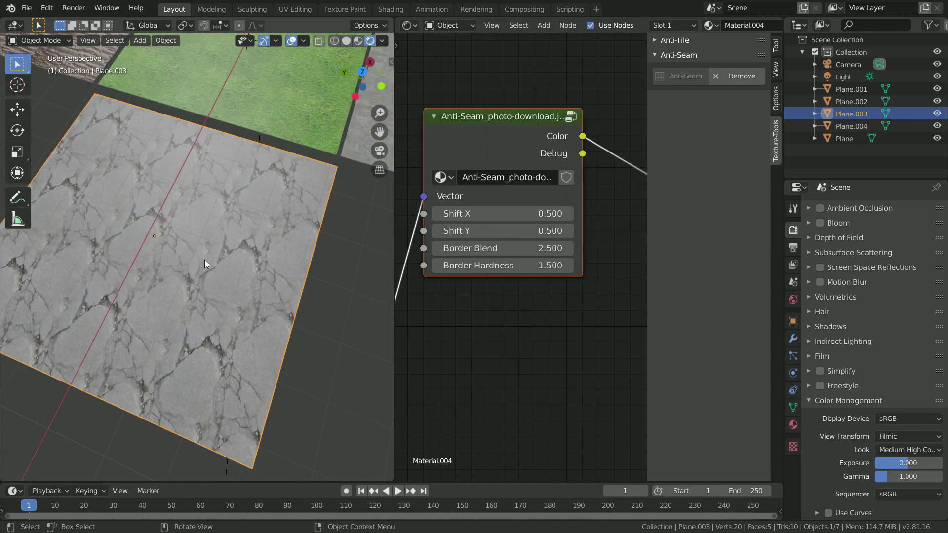
scroll(170, 204, down, 3)
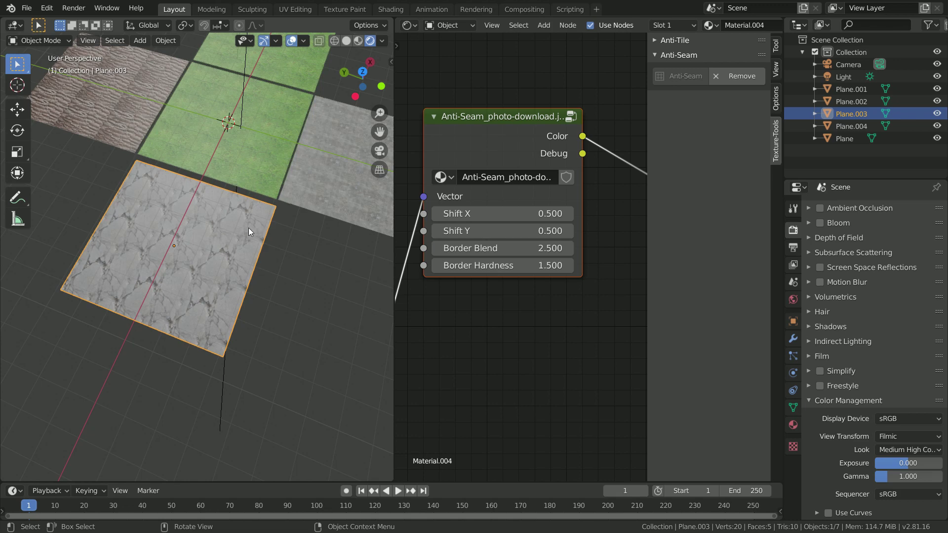
click(741, 76)
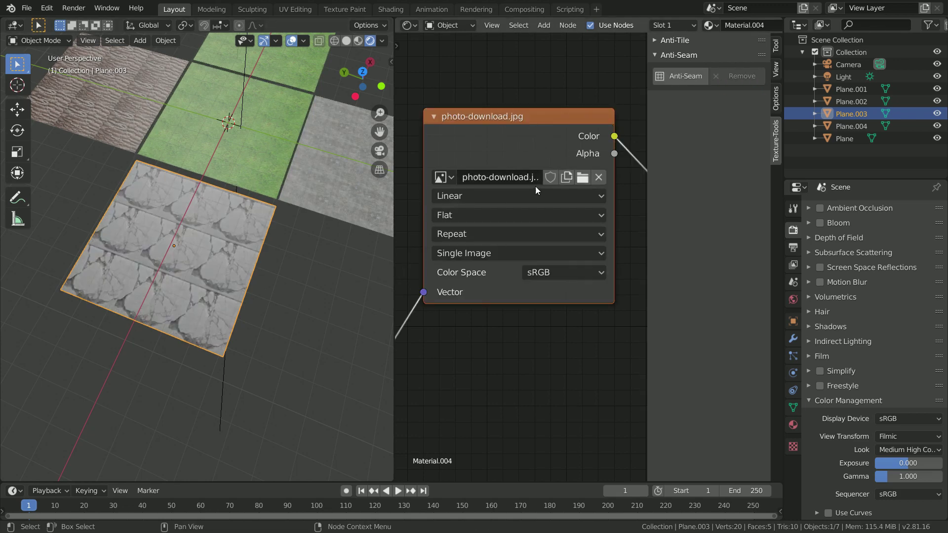
click(450, 178)
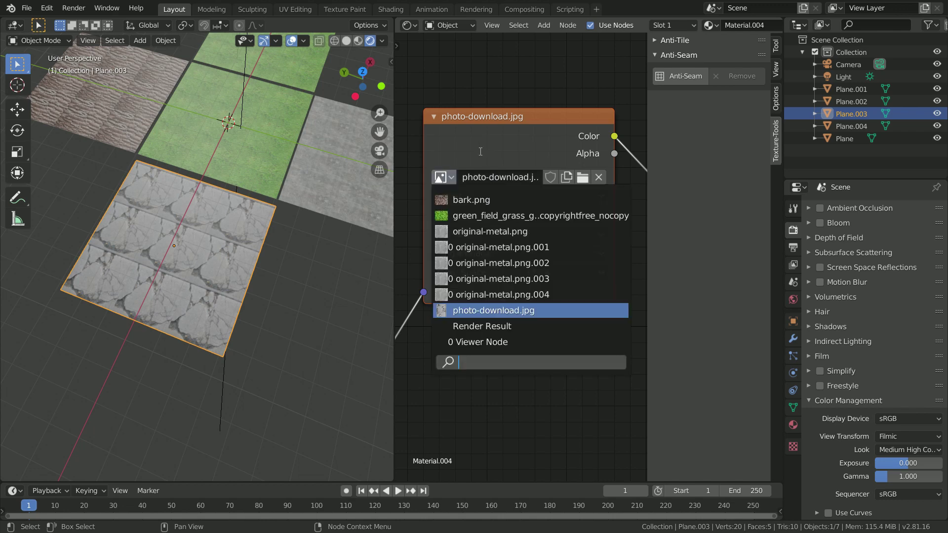
click(472, 200)
click(684, 76)
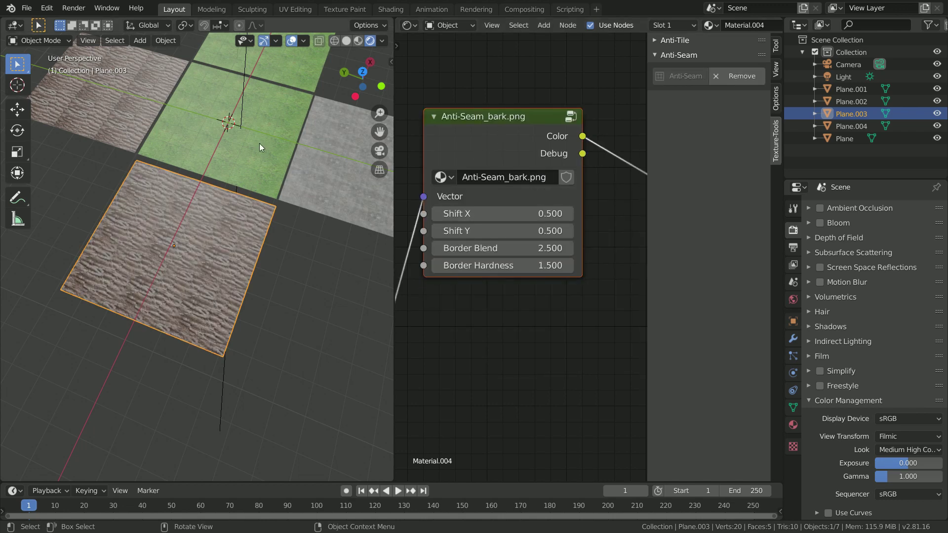
scroll(228, 244, up, 6)
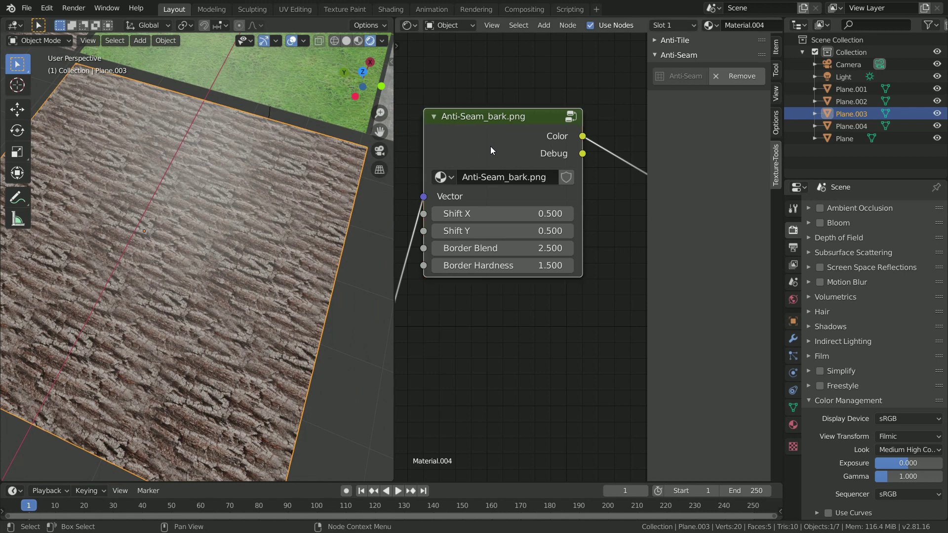
click(737, 76)
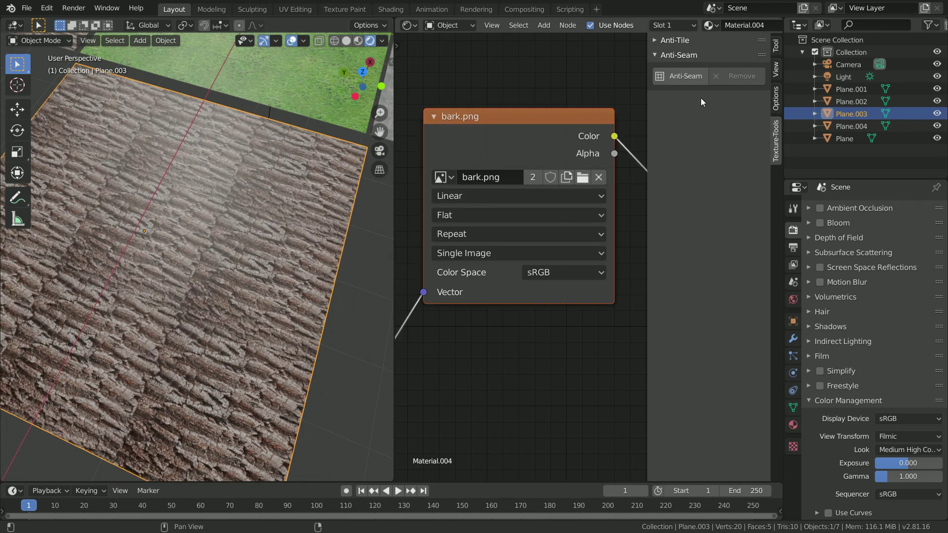
Step: Assign the photo-download.jpg concrete image, make it seamless with Anti-Seam, and inspect the result
click(443, 177)
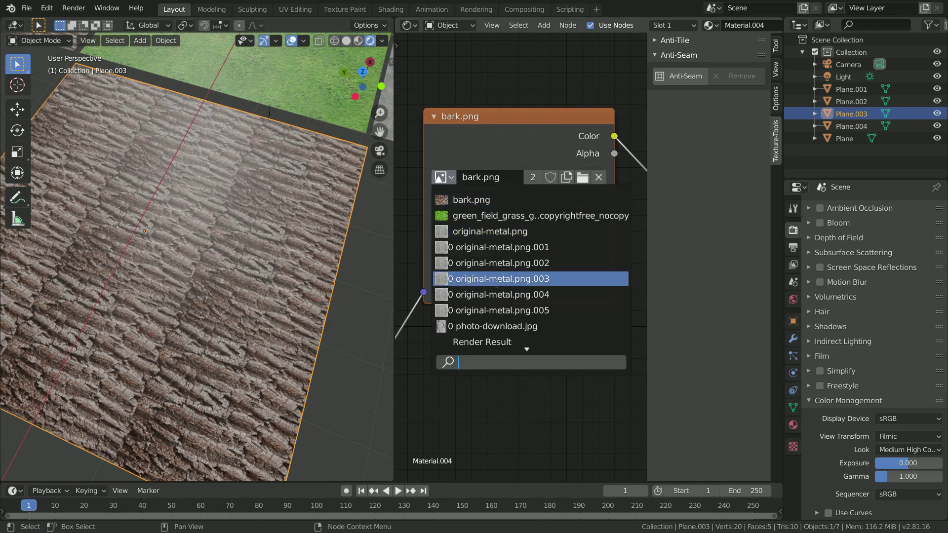
click(524, 326)
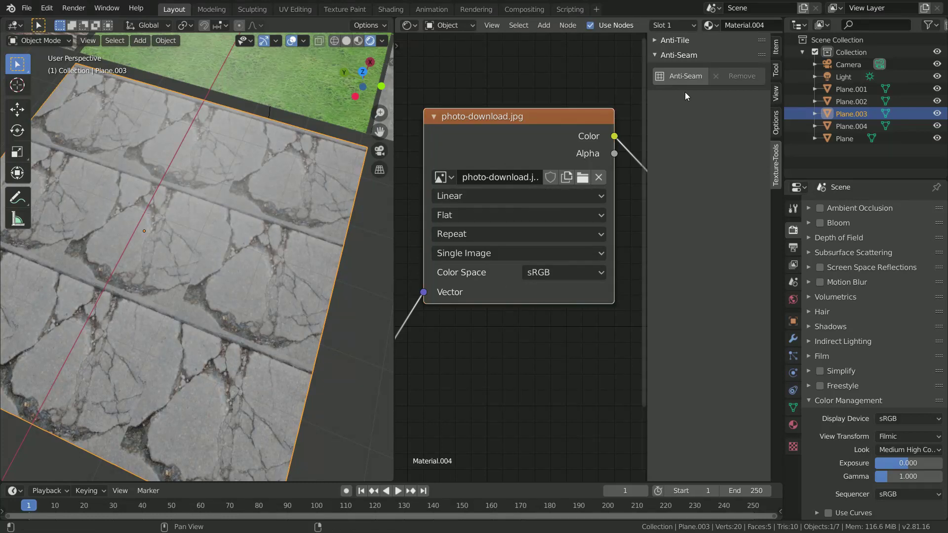
click(686, 76)
middle_drag(381, 191, 266, 281)
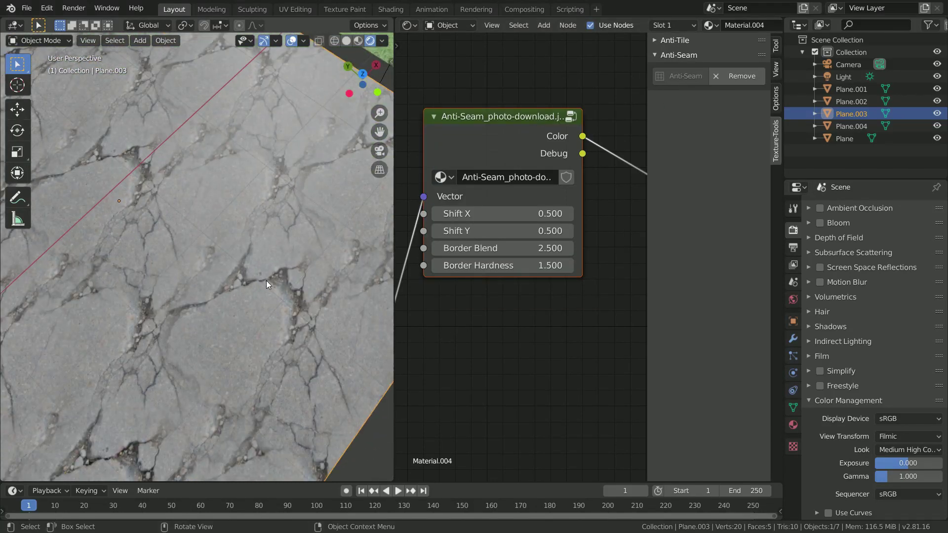
scroll(212, 247, down, 3)
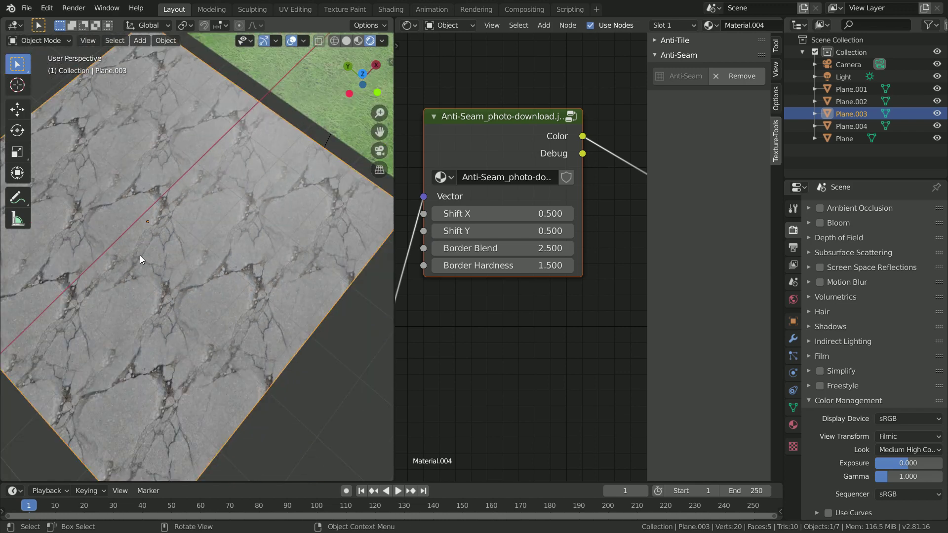
shift+middle_drag(140, 256, 252, 282)
scroll(269, 255, down, 4)
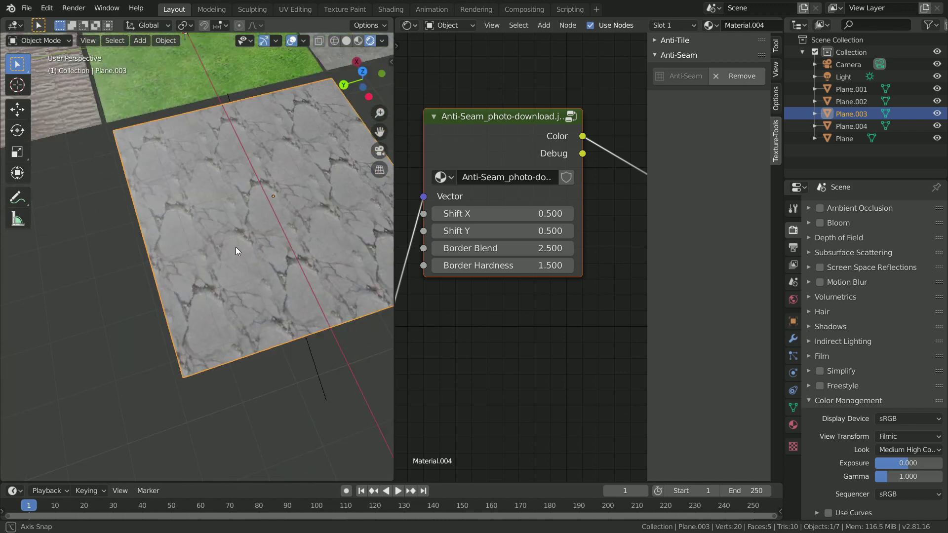
middle_drag(235, 247, 219, 265)
Step: Select the bark plane Plane.002 and apply Anti-Seam to its texture
click(218, 265)
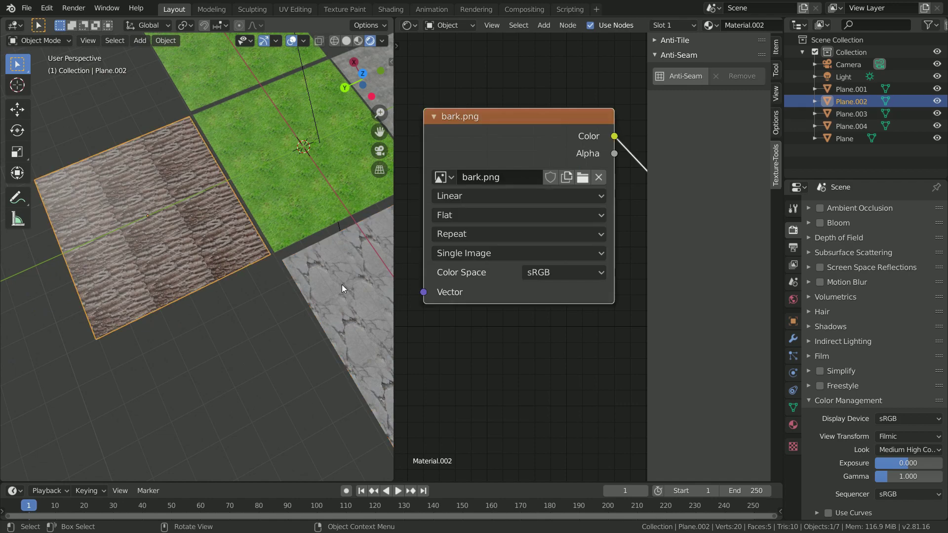
click(684, 76)
middle_drag(195, 232, 214, 285)
scroll(265, 263, up, 4)
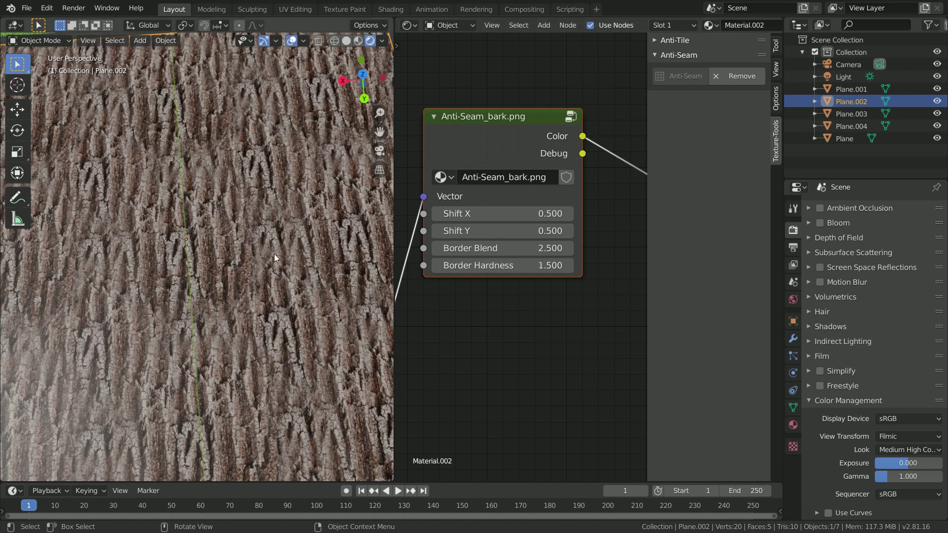
scroll(301, 280, up, 3)
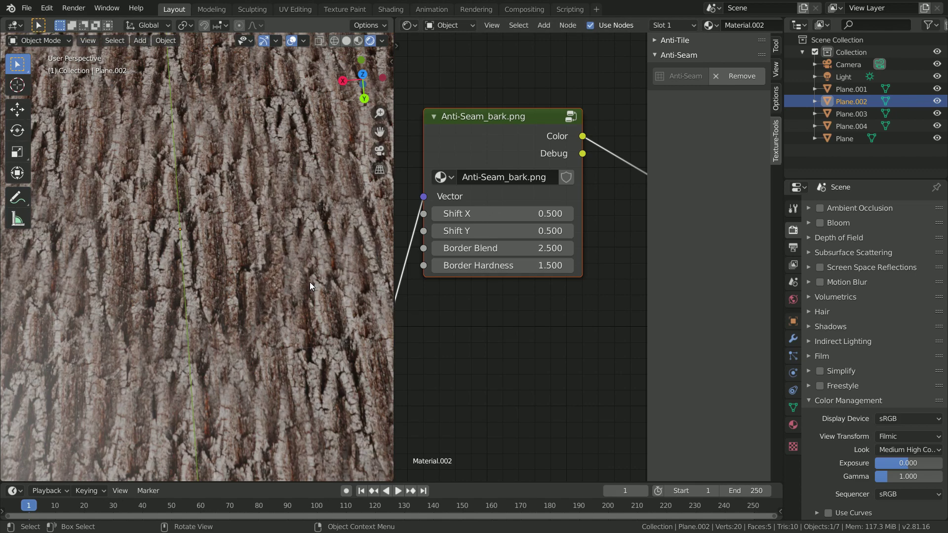
scroll(244, 181, down, 4)
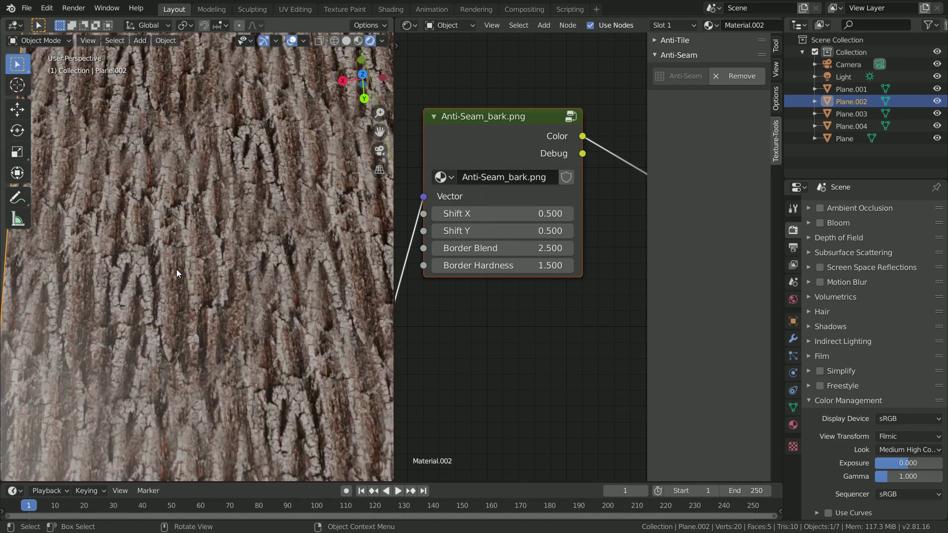
scroll(170, 271, up, 4)
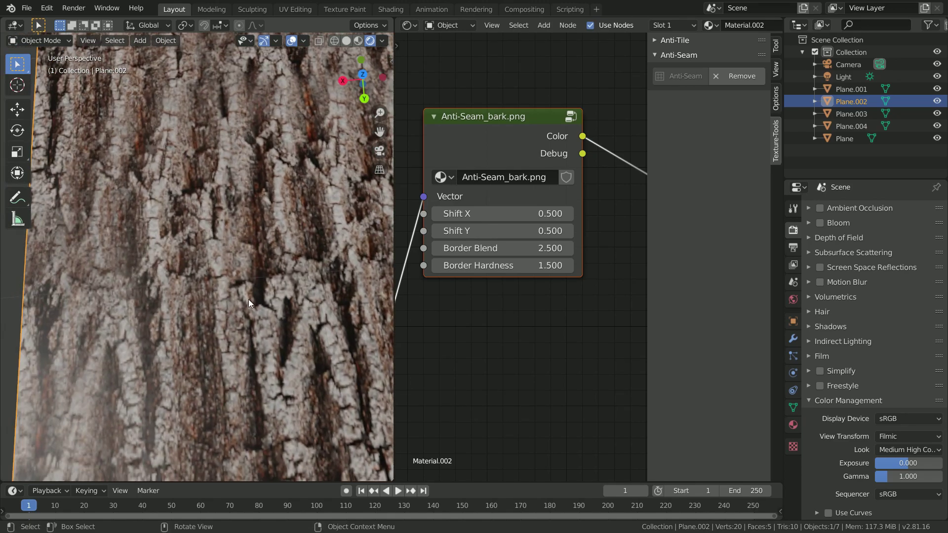
scroll(241, 289, down, 6)
Step: Set the bark Anti-Seam node to Border Blend 1.800 and Border Hardness 1.100
middle_drag(286, 265, 280, 308)
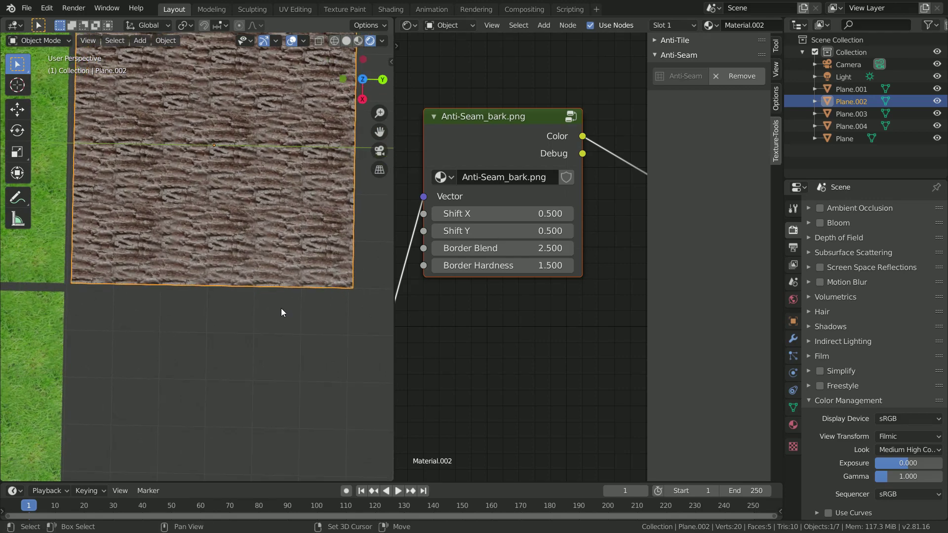
scroll(253, 286, up, 6)
scroll(266, 287, up, 5)
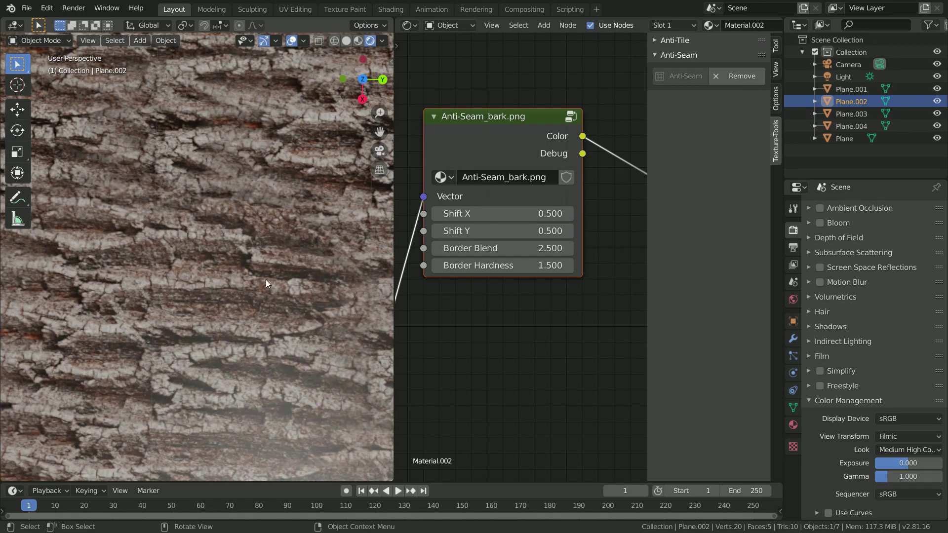
scroll(232, 280, down, 4)
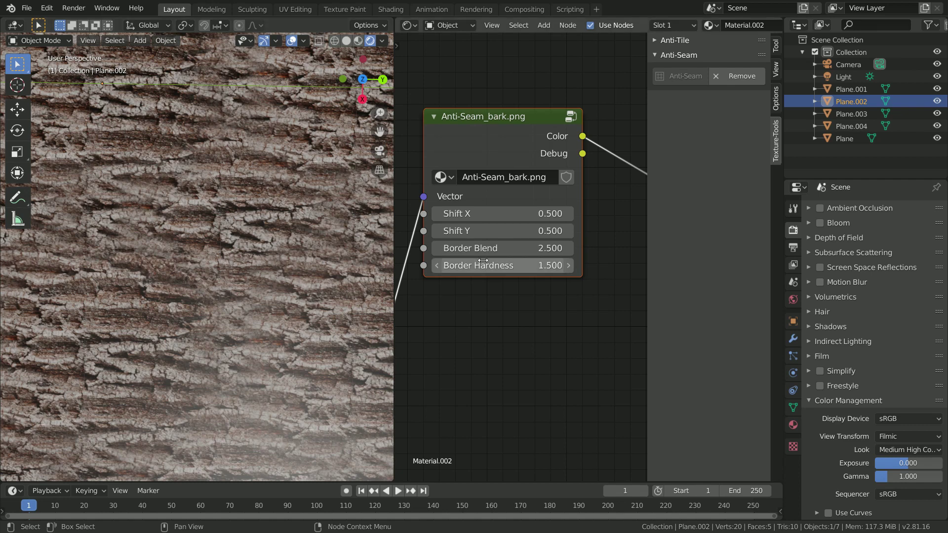
drag(493, 249, 484, 265)
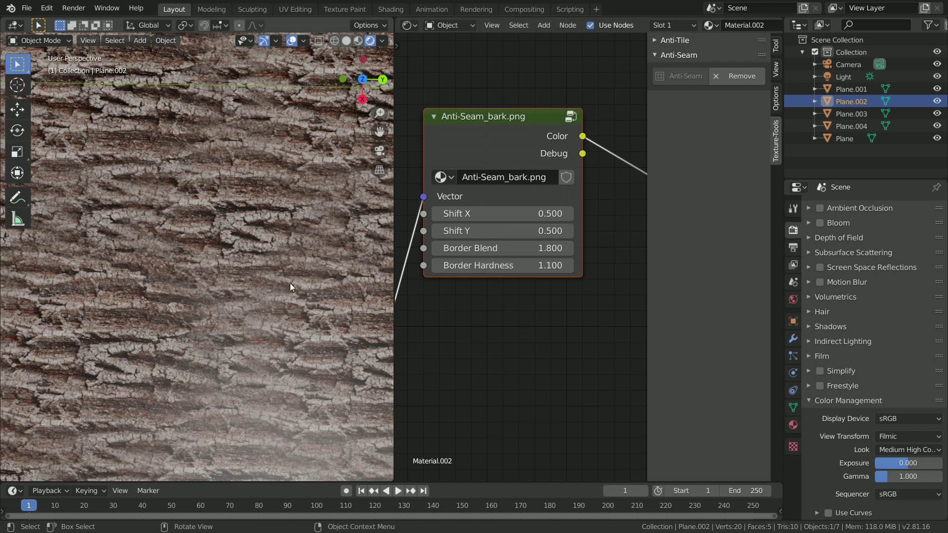
scroll(196, 271, down, 5)
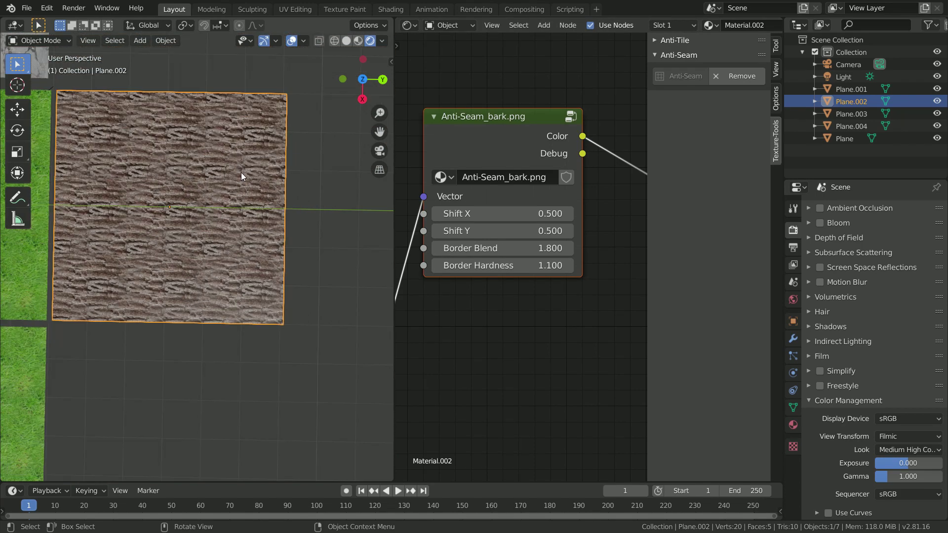
Step: Orbit and zoom around the grass planes to inspect how they line up
scroll(256, 224, down, 2)
middle_drag(252, 232, 292, 200)
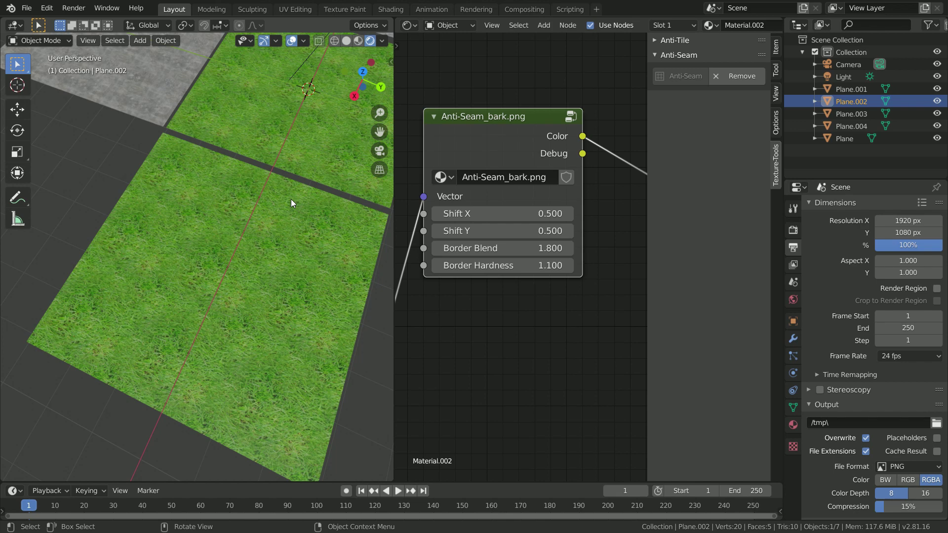
scroll(276, 208, down, 4)
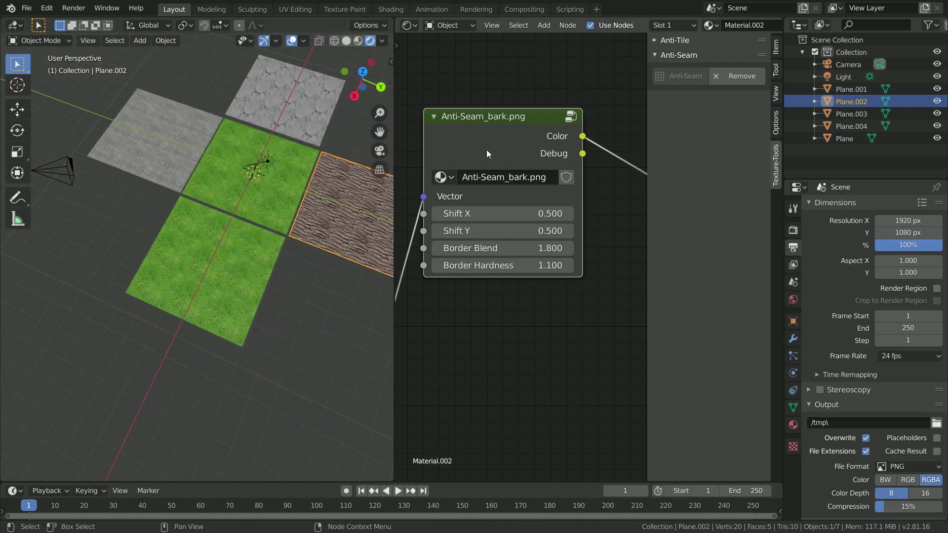
scroll(214, 265, up, 3)
scroll(212, 268, up, 3)
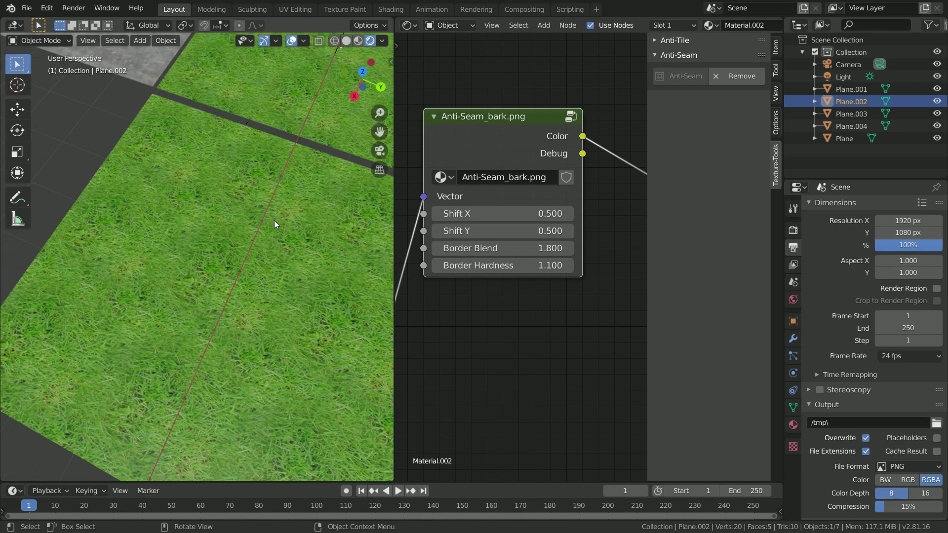
scroll(280, 229, down, 3)
middle_drag(176, 245, 259, 256)
scroll(285, 271, up, 4)
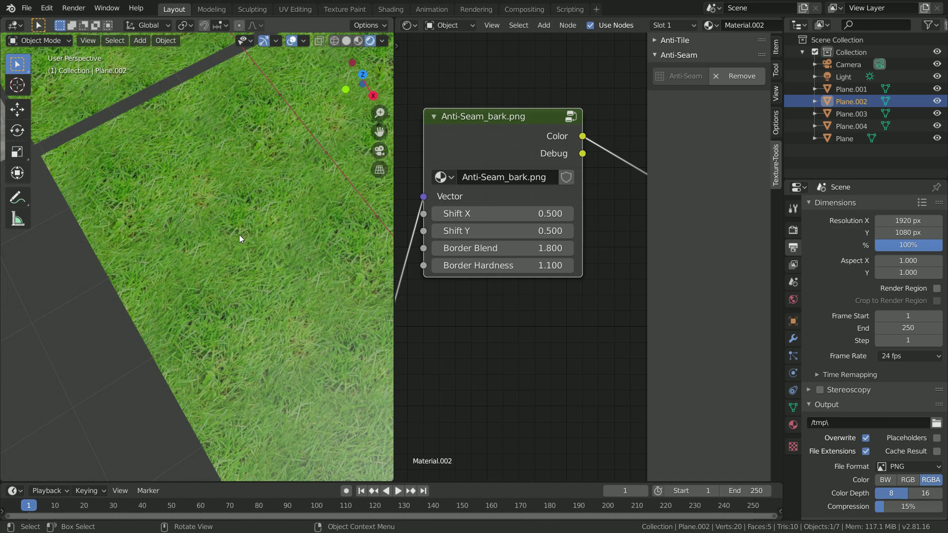
scroll(239, 235, down, 6)
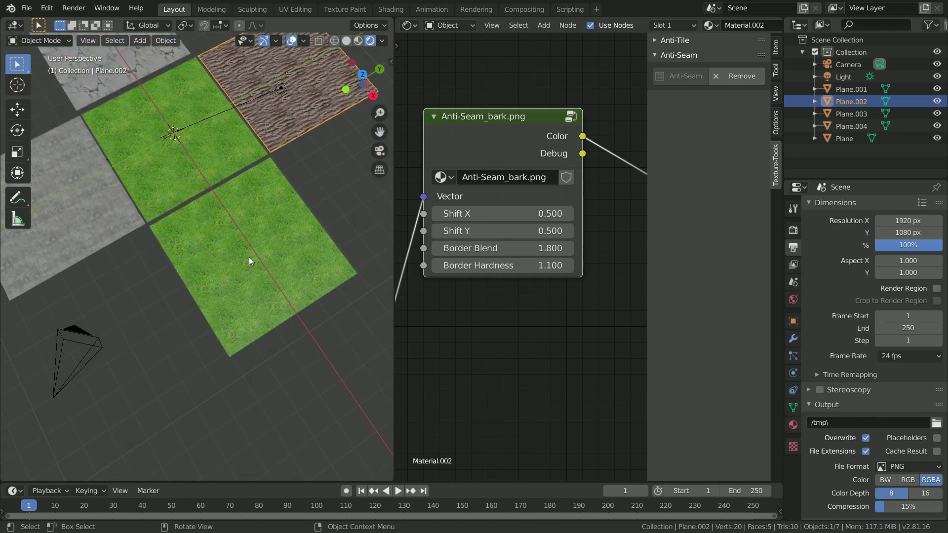
middle_drag(249, 256, 209, 248)
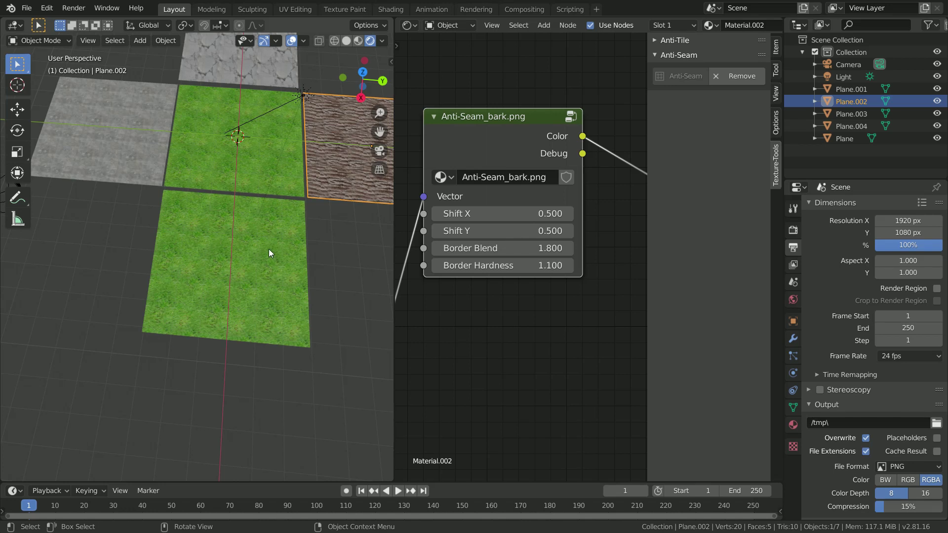
scroll(250, 263, up, 3)
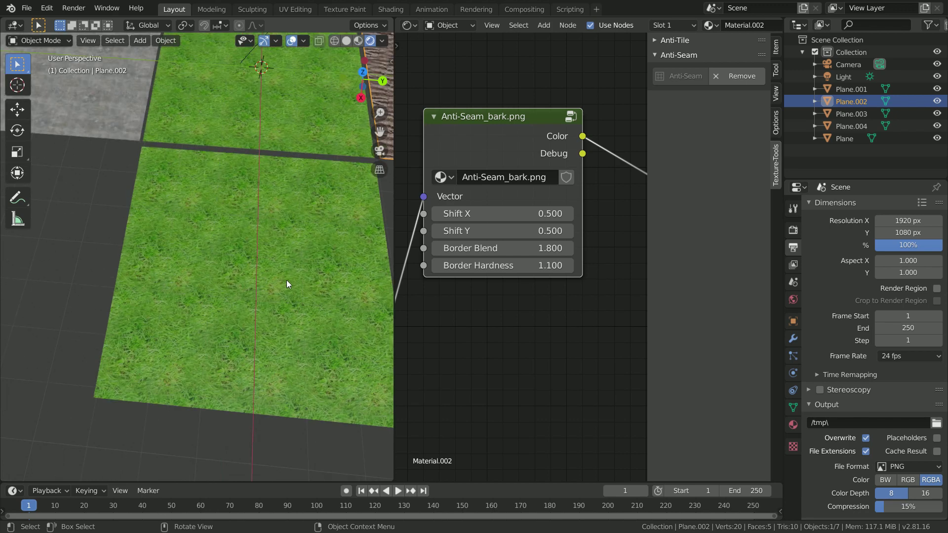
Step: Grab Plane.004 with G and place it flush against the upper grass plane
click(292, 276)
key(g)
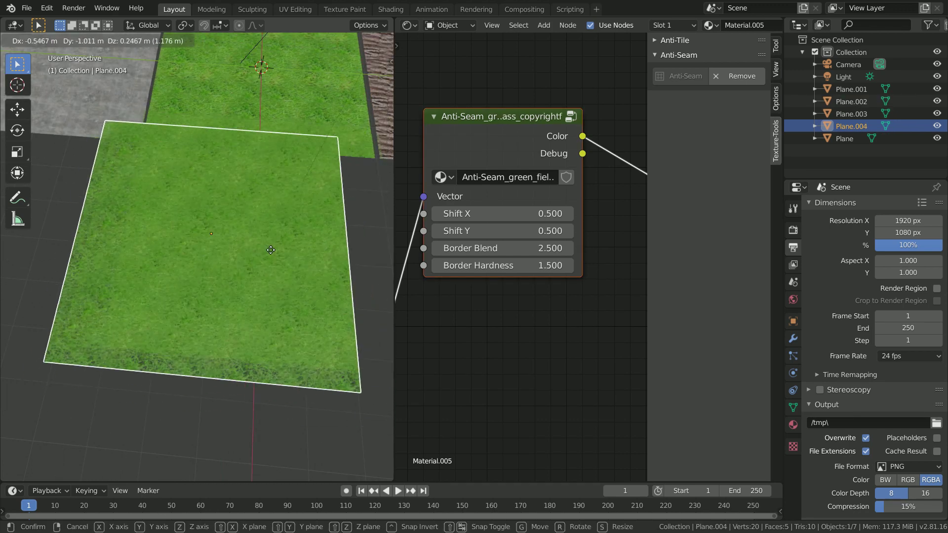
click(310, 238)
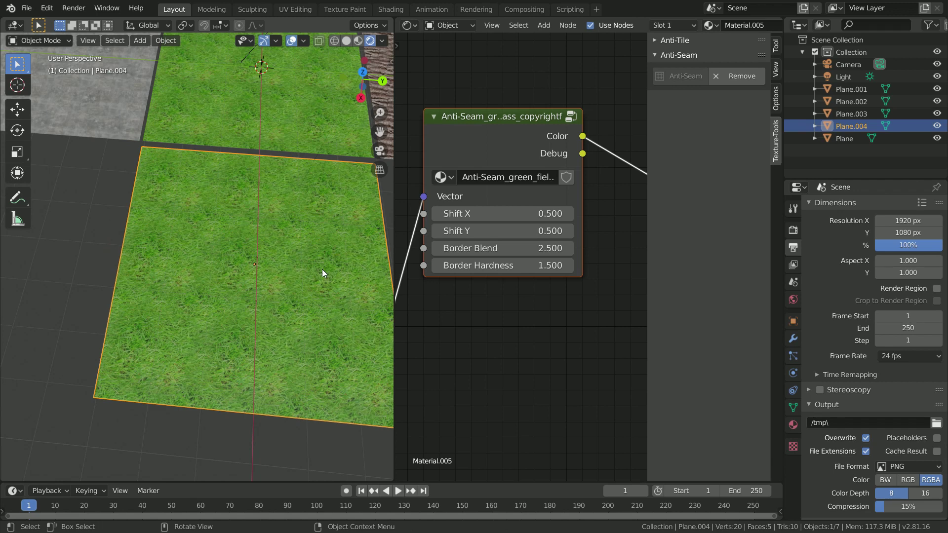
scroll(306, 264, down, 2)
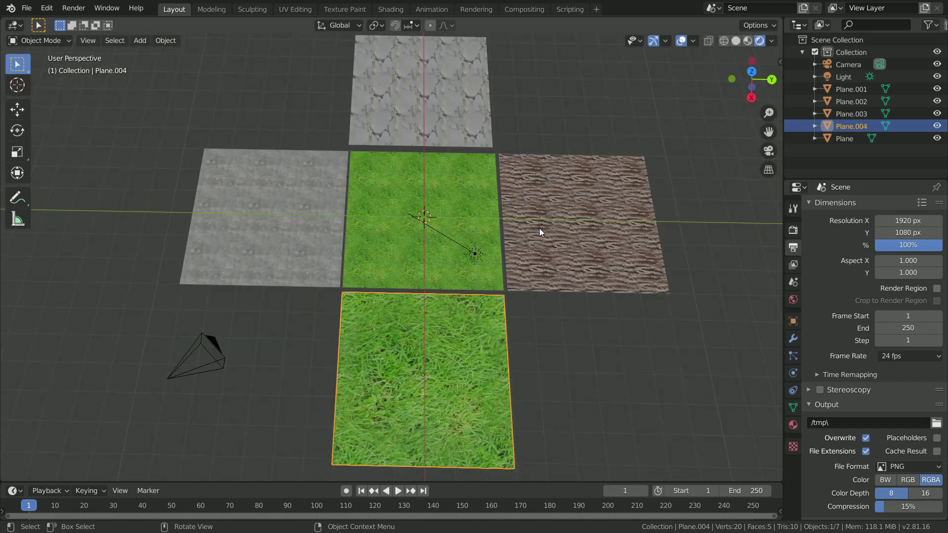
Step: Orbit to an oblique view showing all five textured planes together
middle_drag(572, 251, 461, 158)
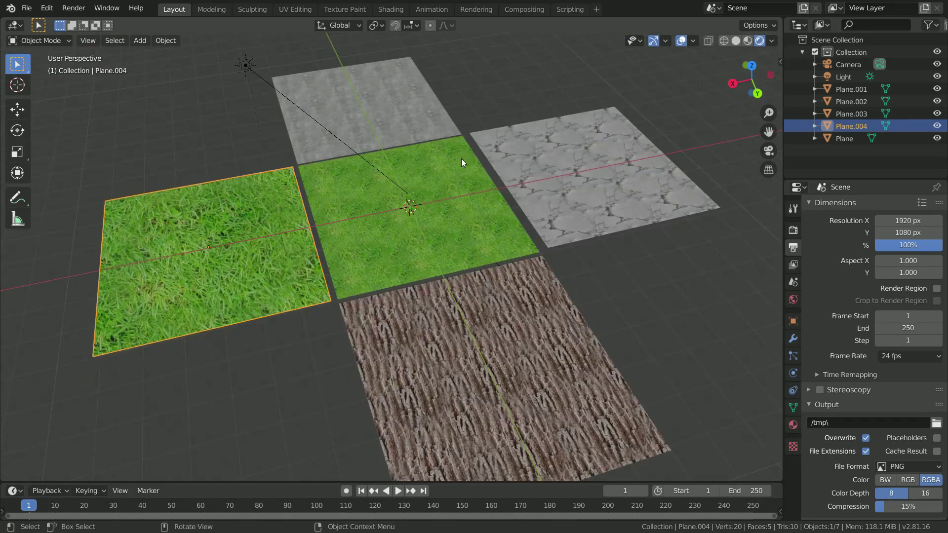